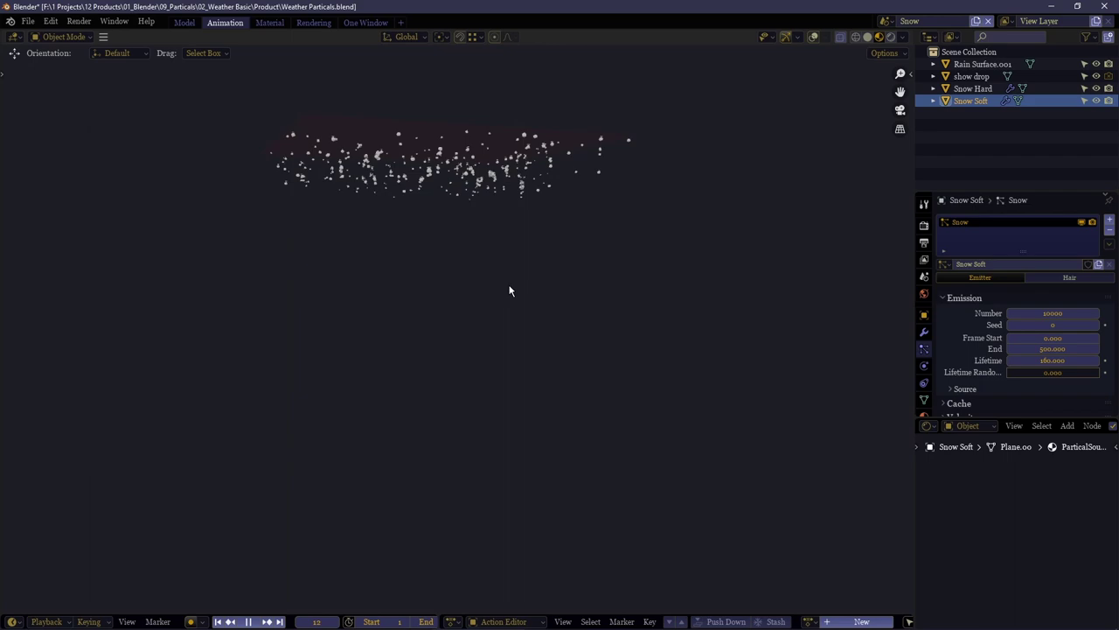
Pause playback, turn on the viewport overlays, and move the Snow Soft emitter plane horizontally across the ground plane.
key(space)
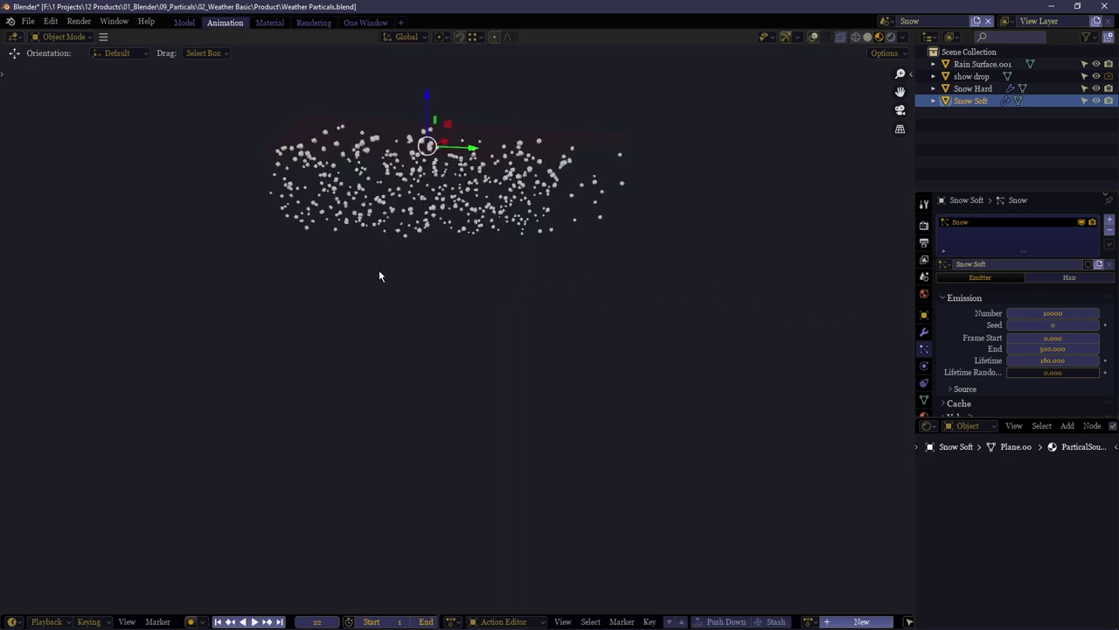
middle_drag(378, 269, 830, 289)
mouse_move(527, 288)
middle_down()
mouse_move(592, 233)
mouse_move(547, 227)
mouse_move(524, 297)
middle_up()
key(s)
click(457, 327)
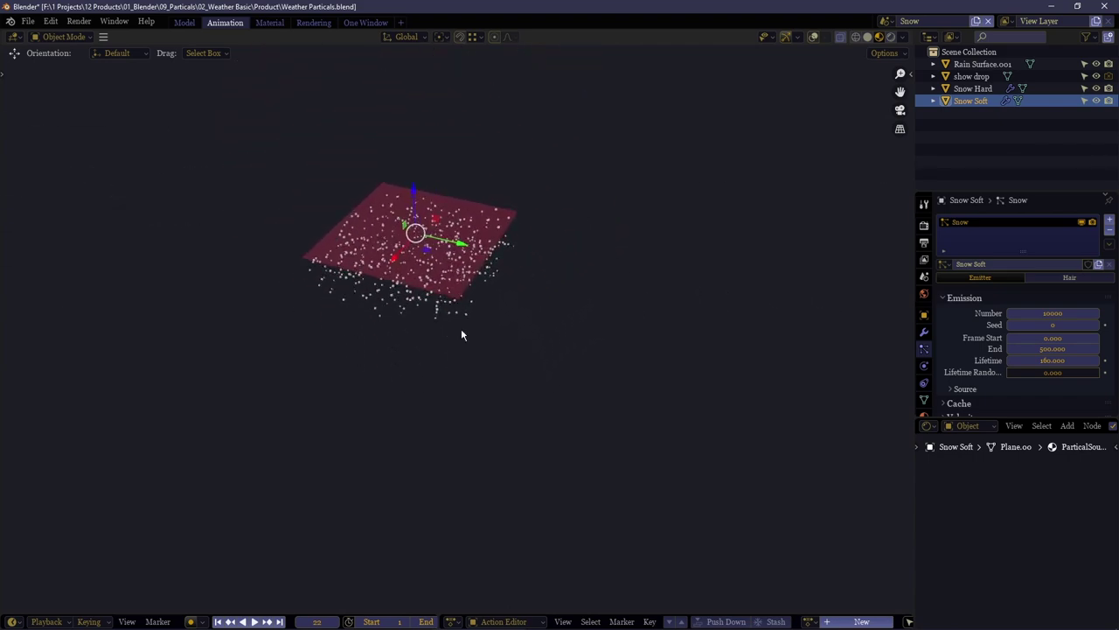
key(alt+shift+z)
key(shift+grave)
key(s)
key(g)
key(z)
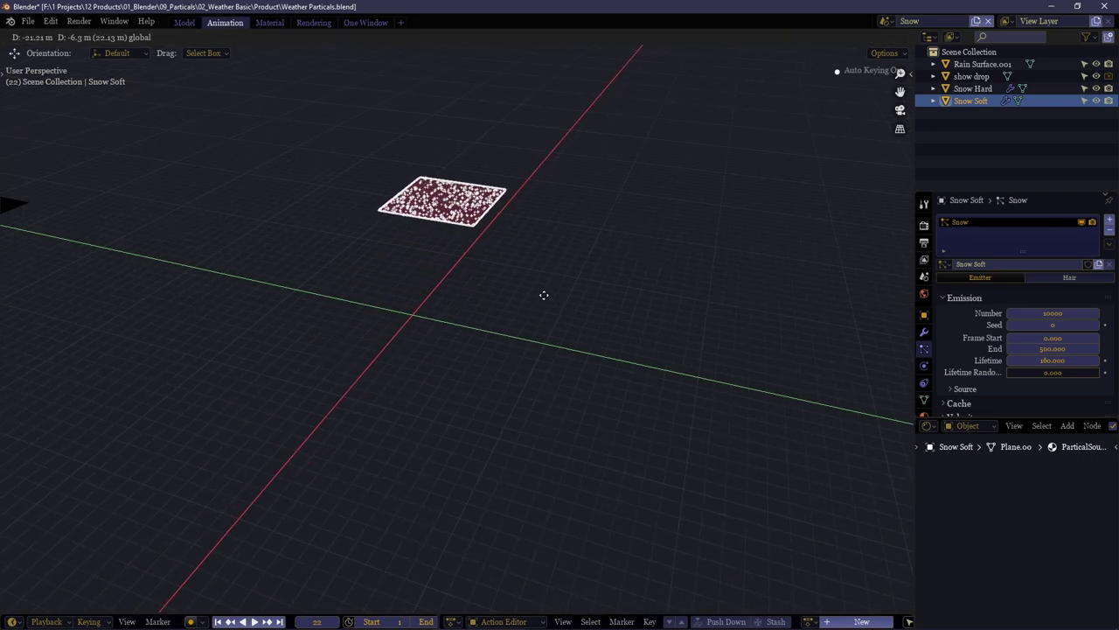
click(546, 284)
Extrude the Snow Soft plane's edges outward into a cross shape, scaling the second pair of arms along Y by about 7.35.
middle_drag(553, 231, 455, 162)
key(s)
key(y)
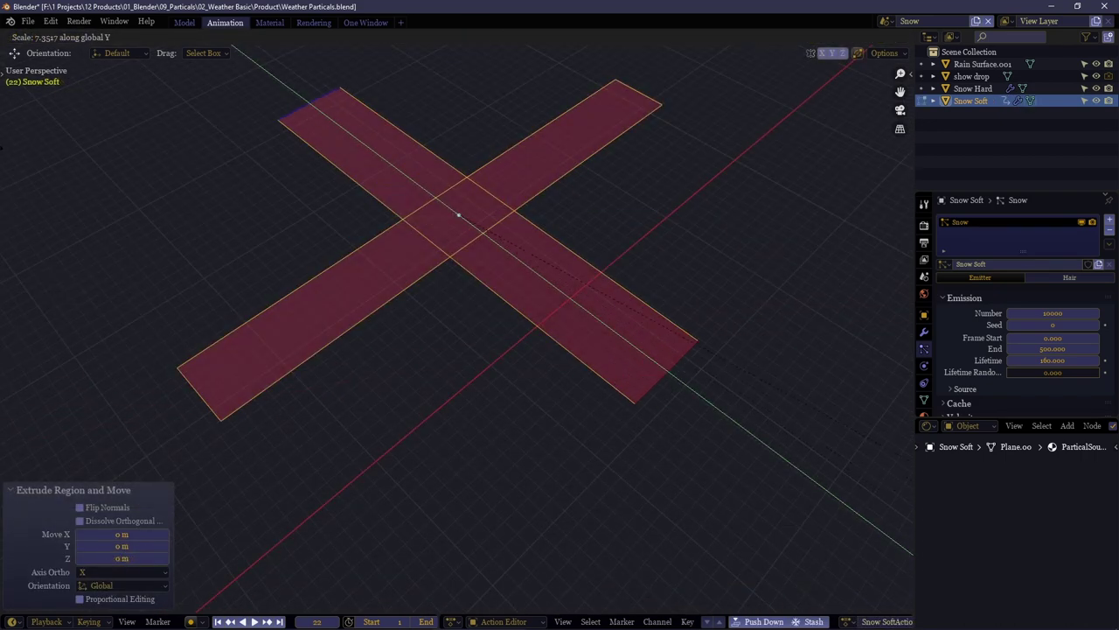
click(82, 472)
key(Tab)
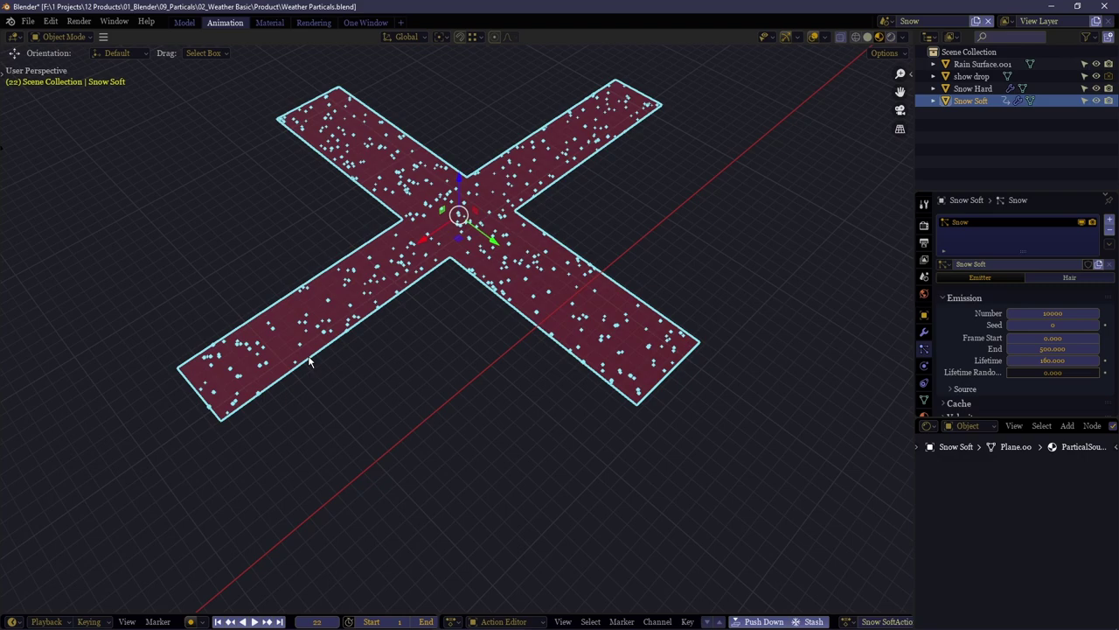
Play the animation and view the snow falling from the cross-shaped emitter from several angles.
middle_drag(309, 362, 362, 270)
click(362, 270)
key(space)
middle_drag(314, 243, 560, 255)
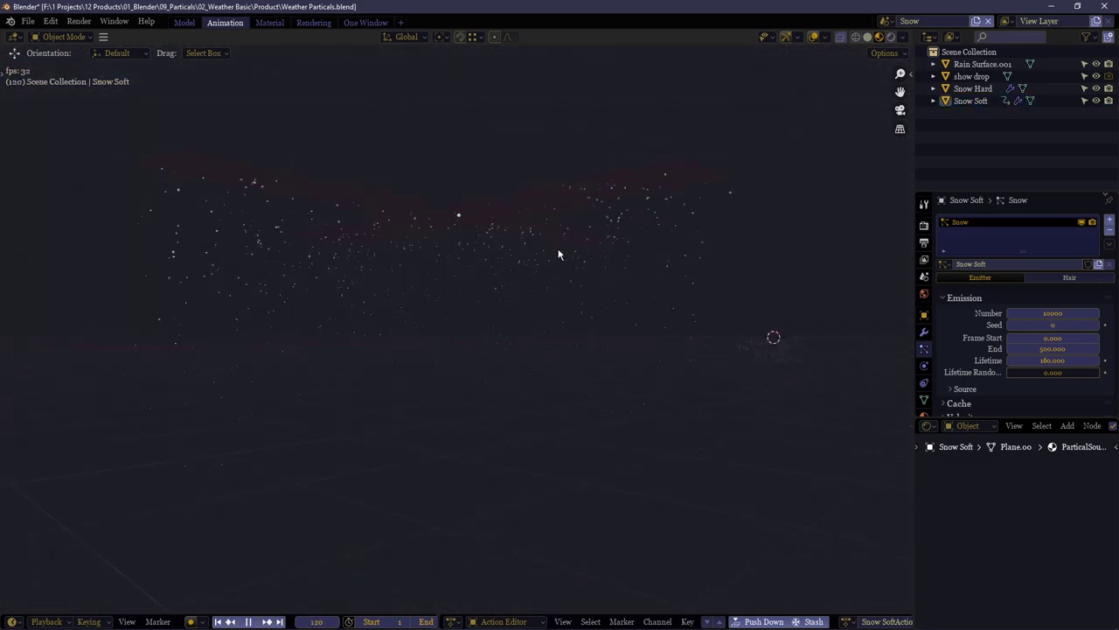
middle_drag(370, 275, 405, 317)
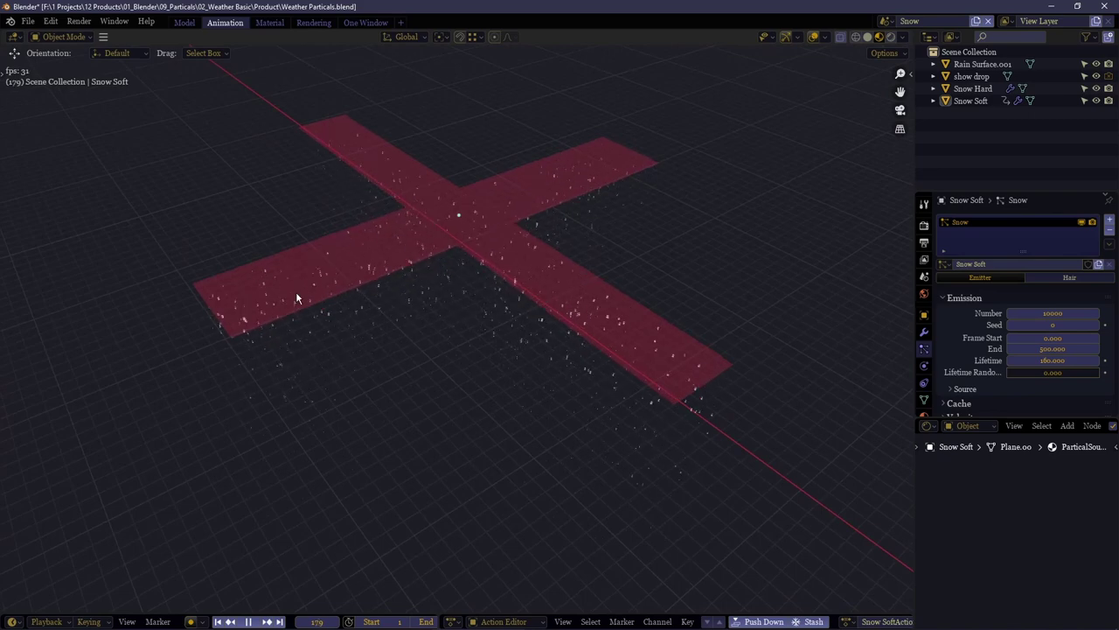
Select the Snow Soft emitter and tilt it about 36° in a side view.
shift+middle_drag(330, 262, 444, 198)
click(444, 197)
middle_drag(560, 298, 586, 230)
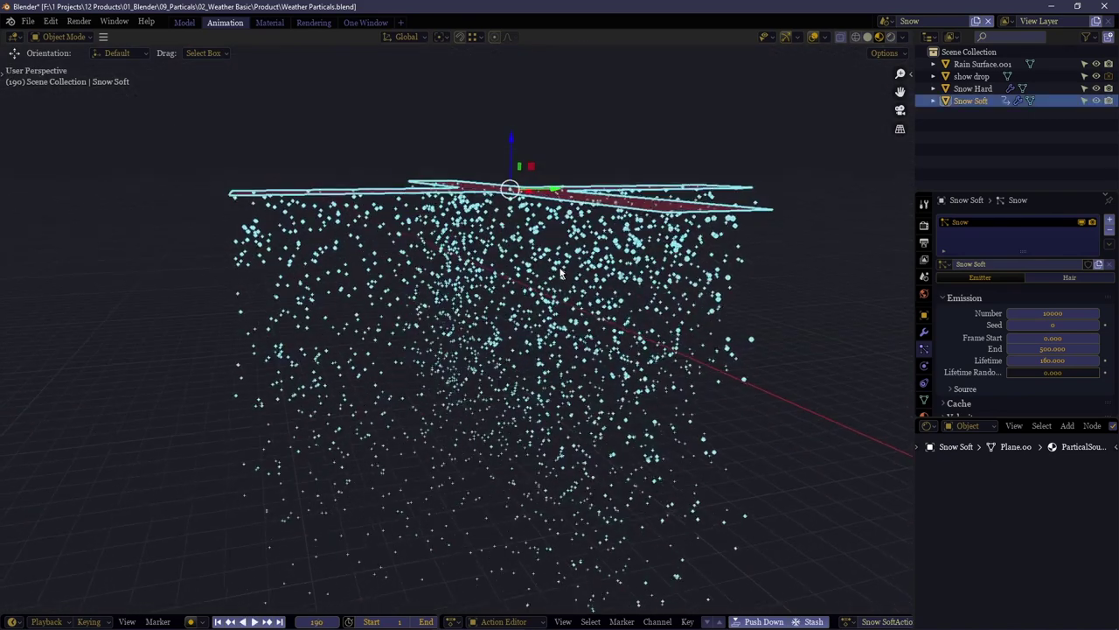
key(r)
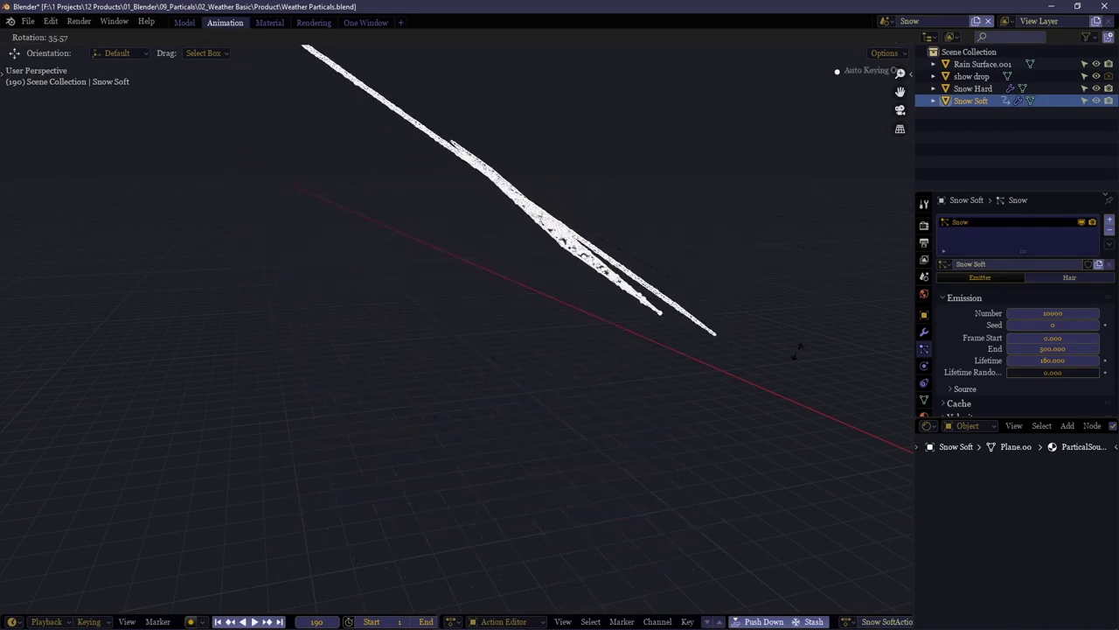
click(610, 305)
middle_drag(610, 305, 622, 297)
click(620, 297)
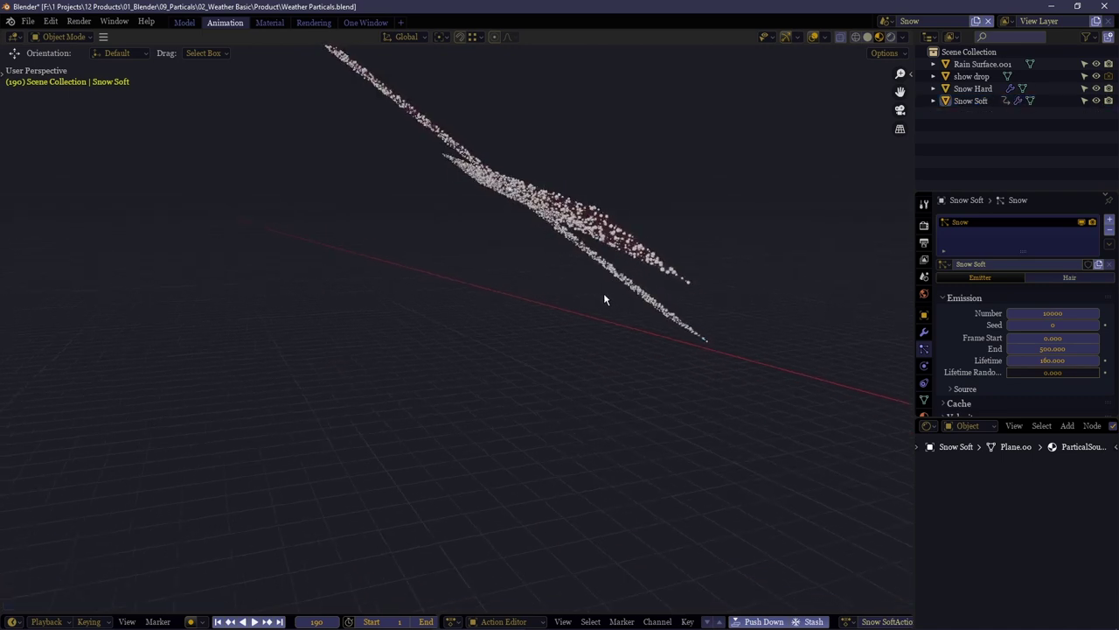
Replay the snowfall of the tilted emitter from the first frame, select the emitter and pause playback.
key(shift+Left)
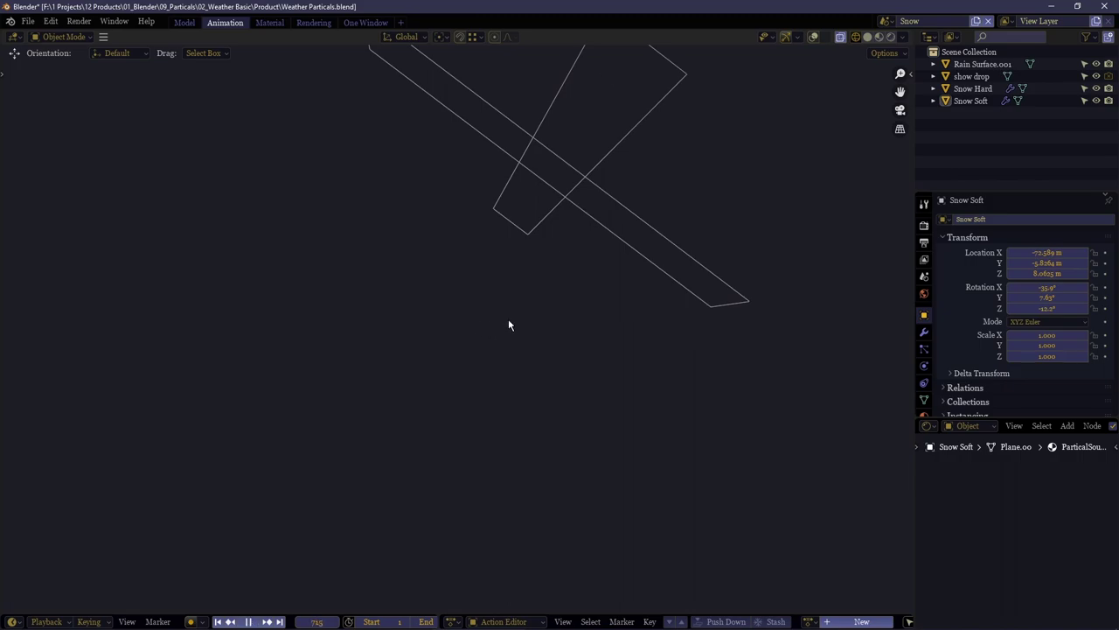
key(space)
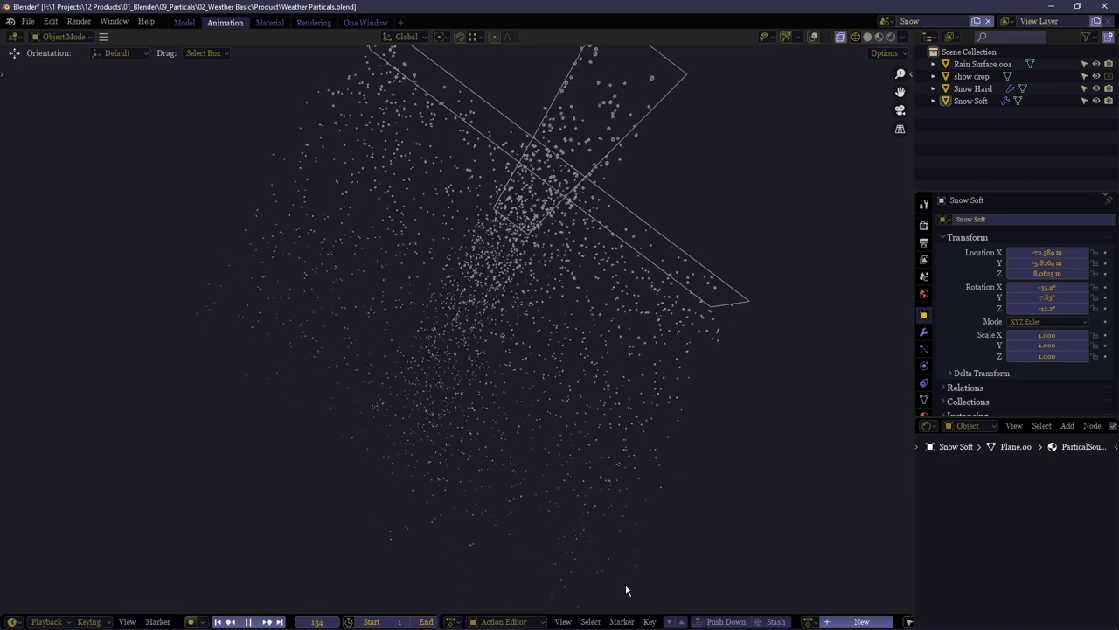
drag(626, 584, 175, 570)
key(space)
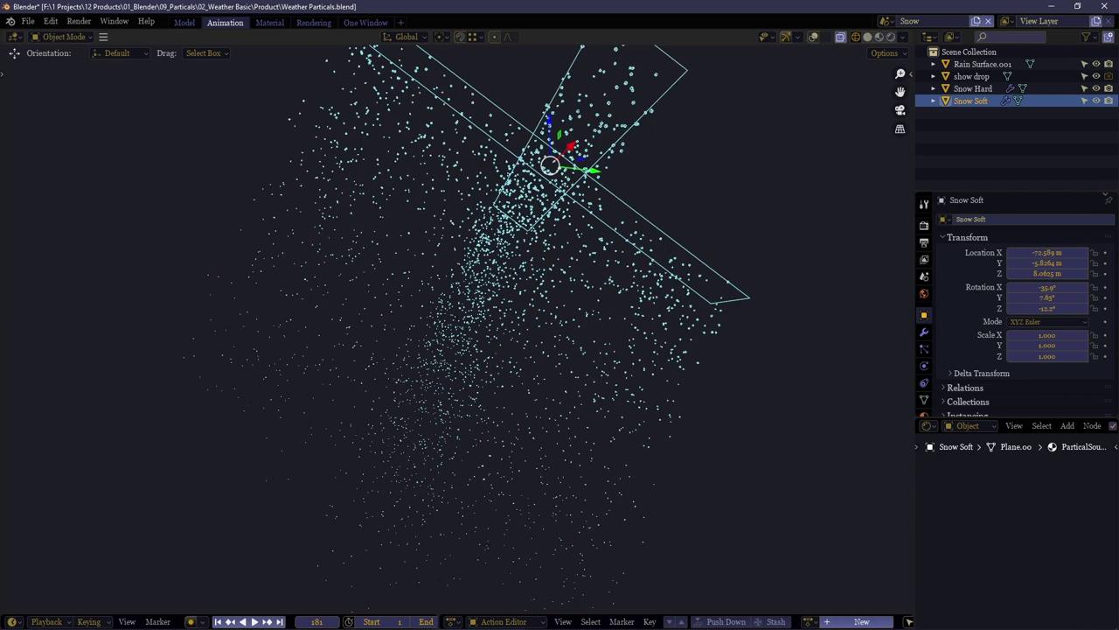
Rotate the Snow Soft emitter by -28.3° in the view, rotate it freely once more and play the snowfall.
middle_drag(592, 312, 627, 332)
key(r)
click(621, 240)
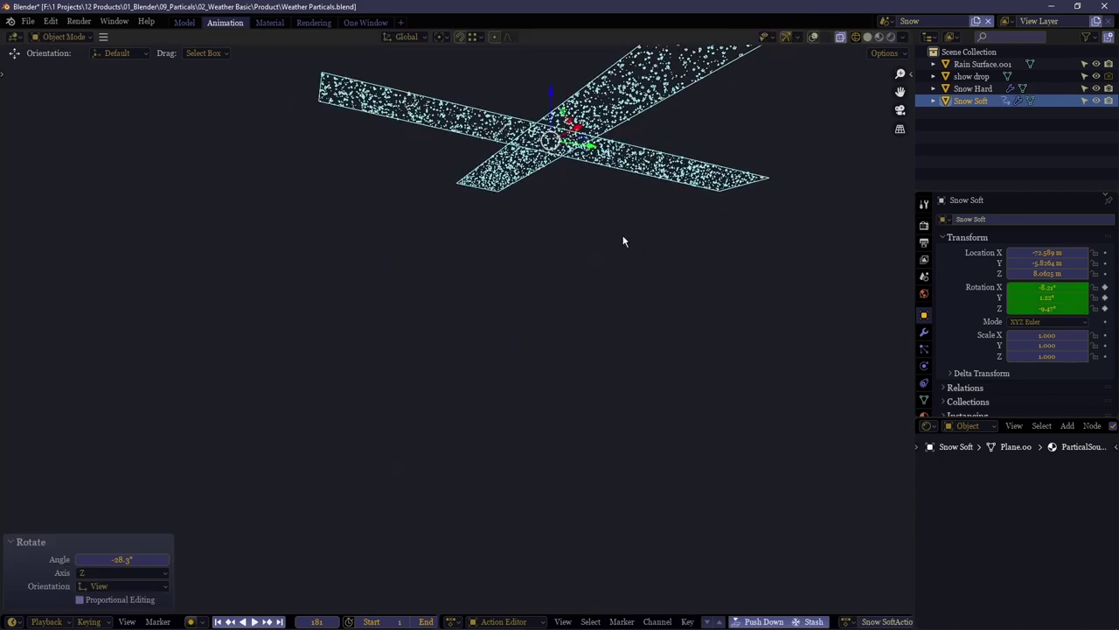
key(r)
key(r)
click(655, 260)
key(space)
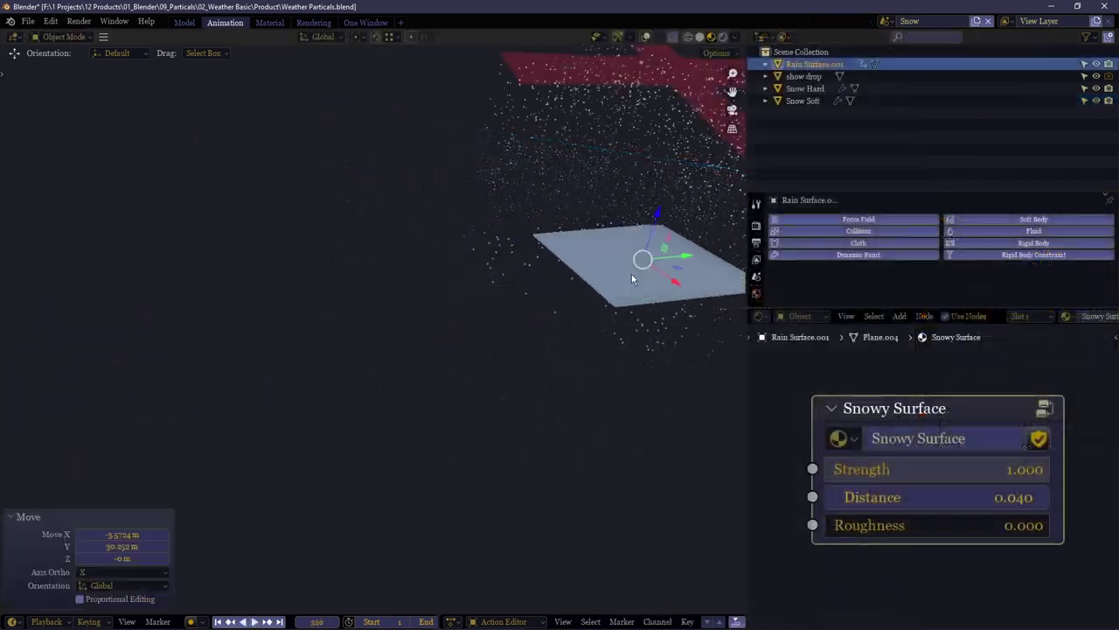
Move the Rain Surface.001 plane horizontally until it lies beneath the falling snow, and deselect it.
middle_drag(631, 273, 493, 366)
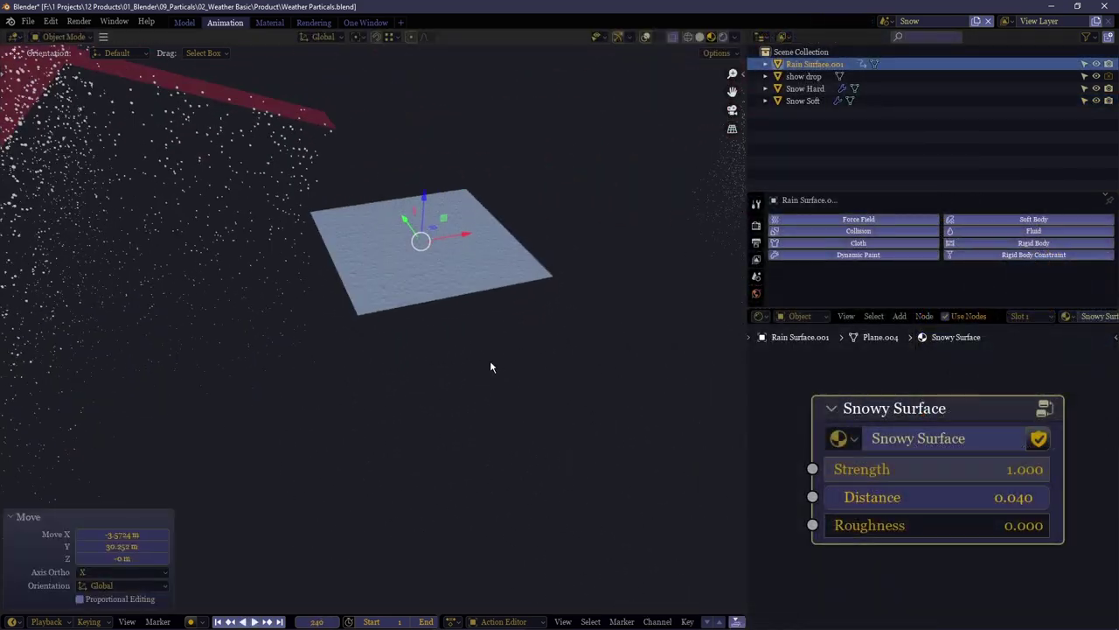
key(g)
key(shift+z)
click(197, 293)
shift+middle_drag(199, 293, 475, 374)
middle_drag(475, 375, 403, 386)
key(g)
click(393, 272)
key(g)
key(shift+z)
click(375, 399)
key(alt+a)
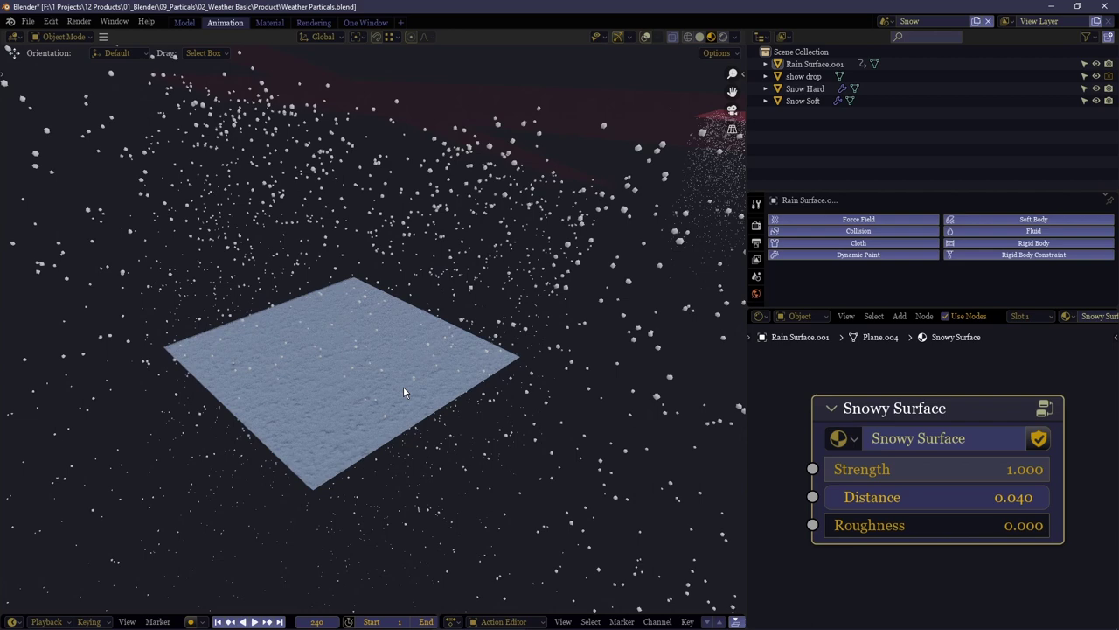
Add Collision physics to Rain Surface.001 and enlarge the physics settings area, with particle damping and friction at 1.000.
key(shift+grave)
key(w)
click(668, 294)
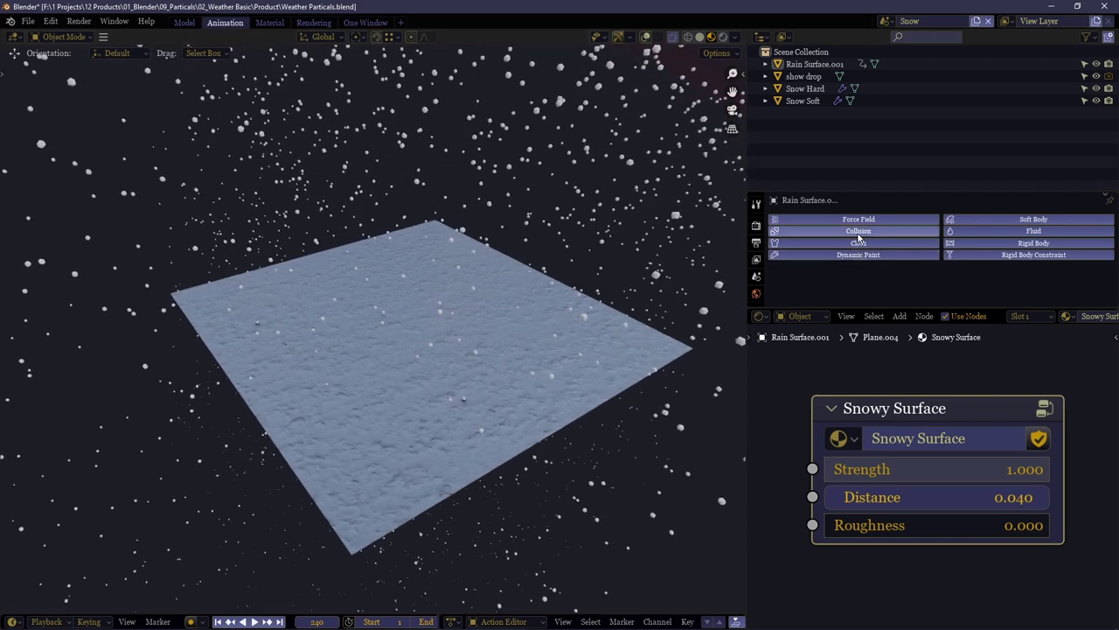
click(882, 316)
drag(888, 309, 917, 474)
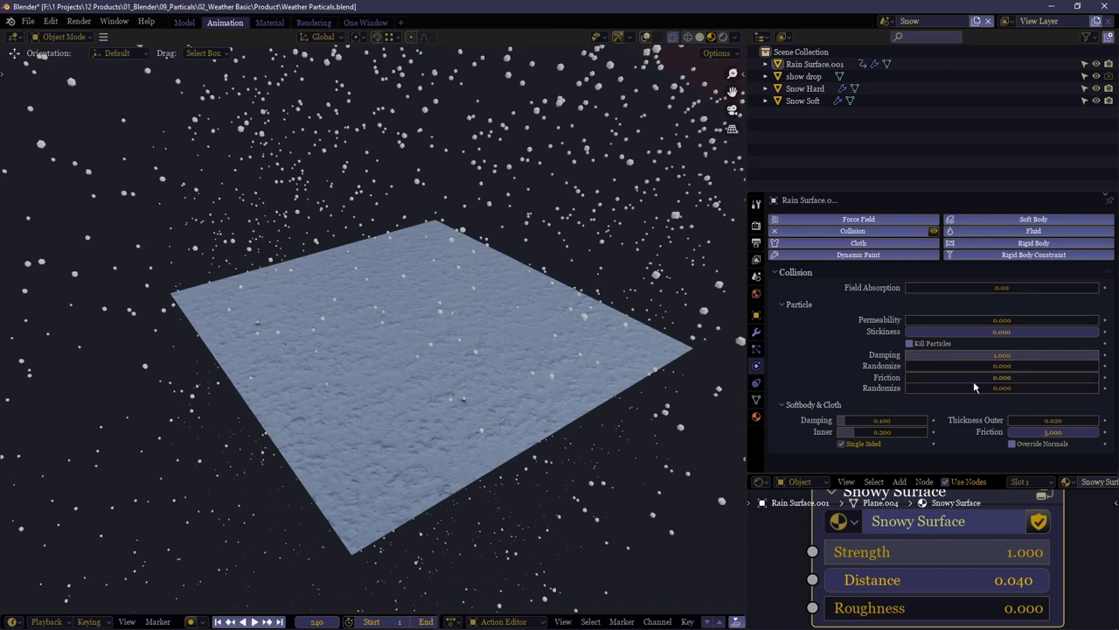
Play the simulation and examine up close, including in a maximized viewport, how the snowflakes land on the surface.
key(space)
middle_drag(418, 403, 422, 387)
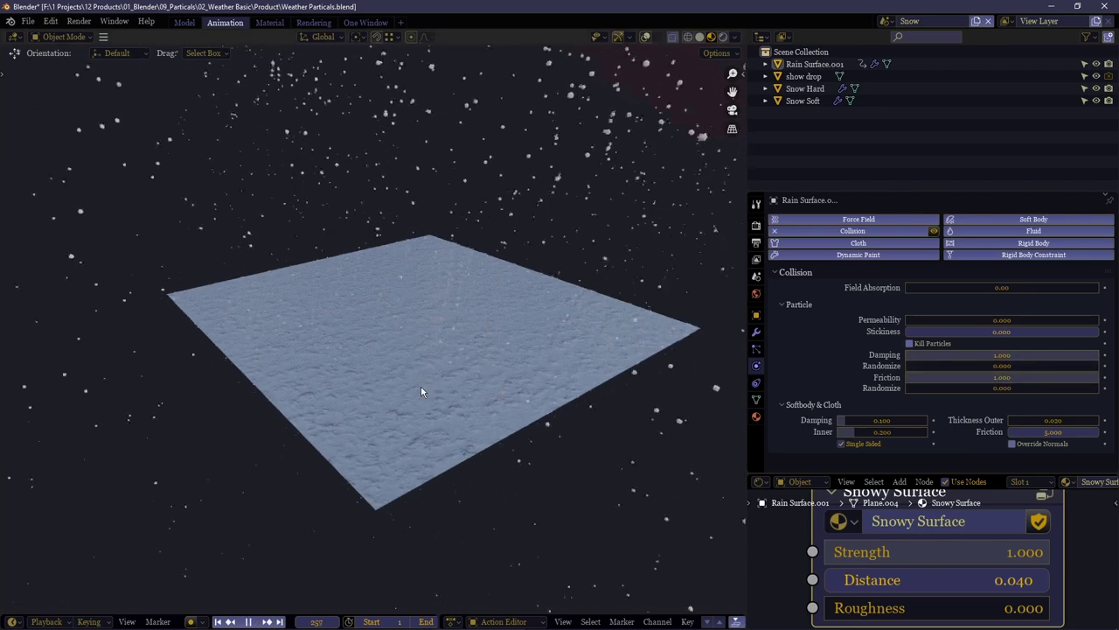
key(shift+grave)
key(w)
click(372, 328)
middle_drag(372, 328, 393, 336)
key(shift+grave)
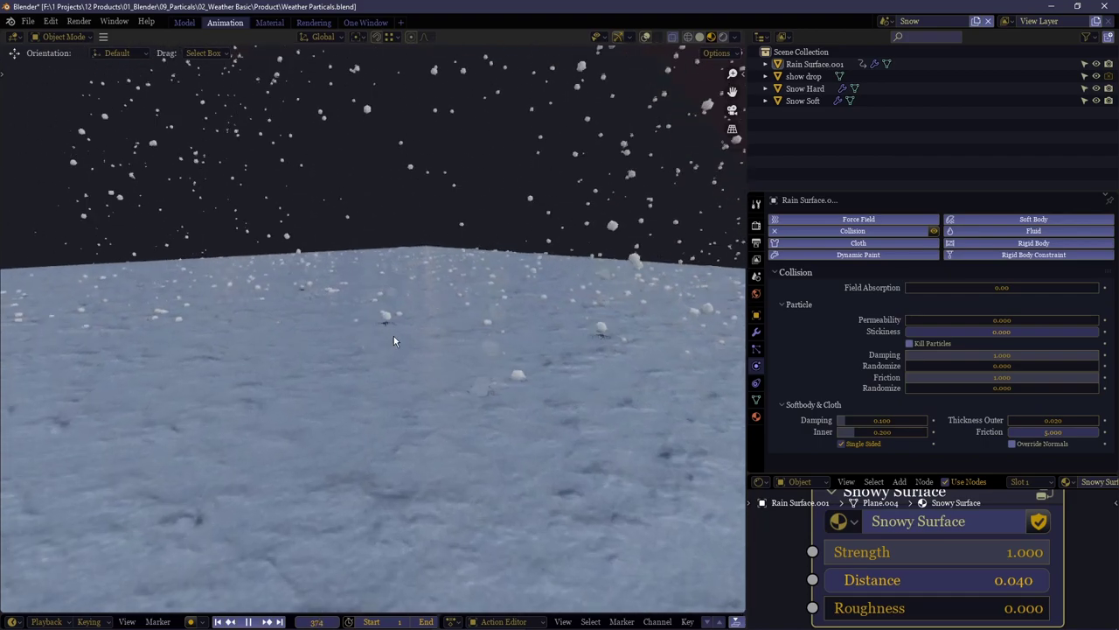
key(ctrl+space)
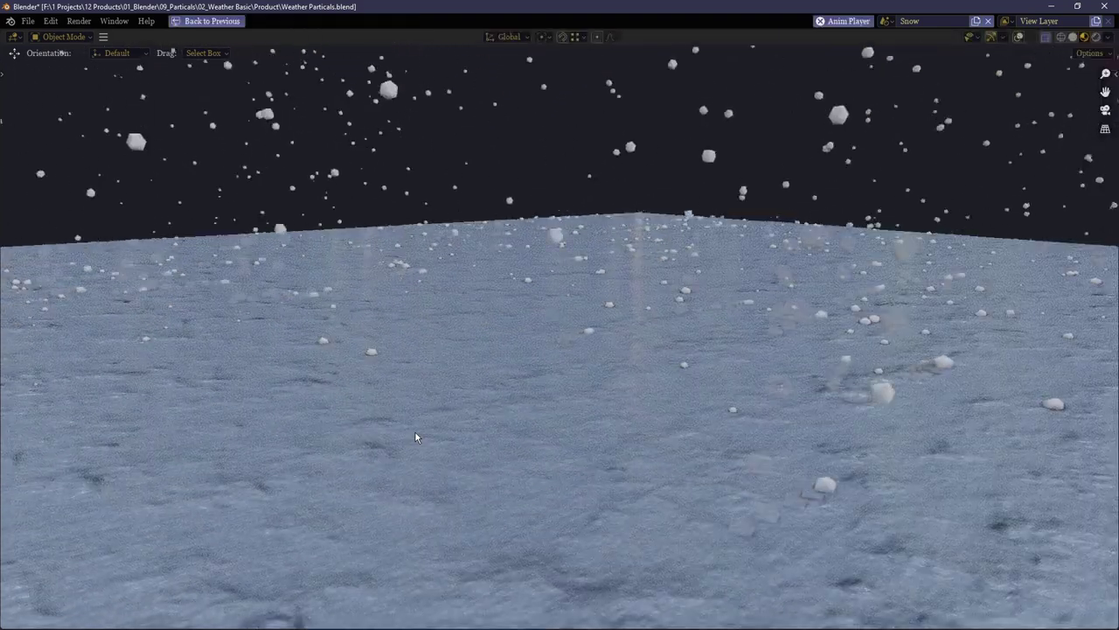
key(ctrl+space)
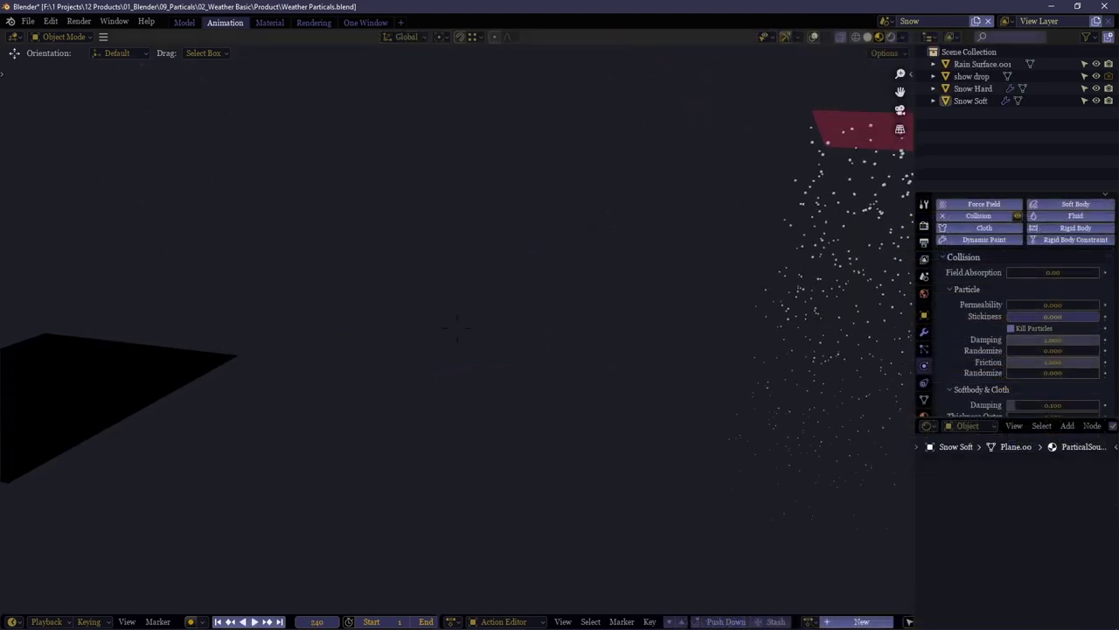
Approach the black Rain Surface.001 plane and select it.
key(w)
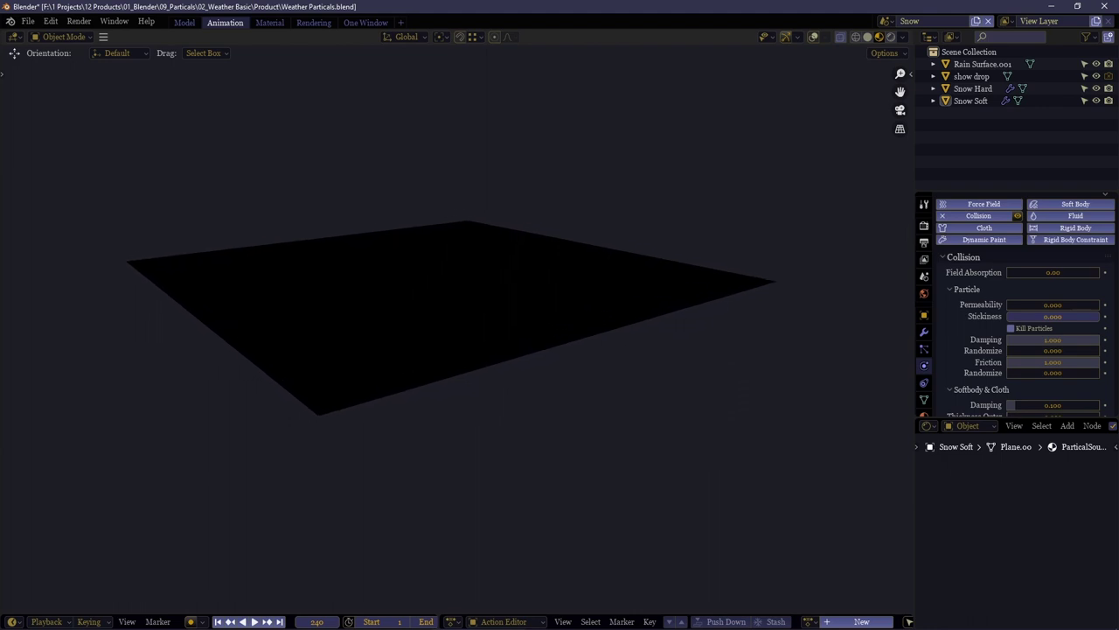
key(w)
click(441, 274)
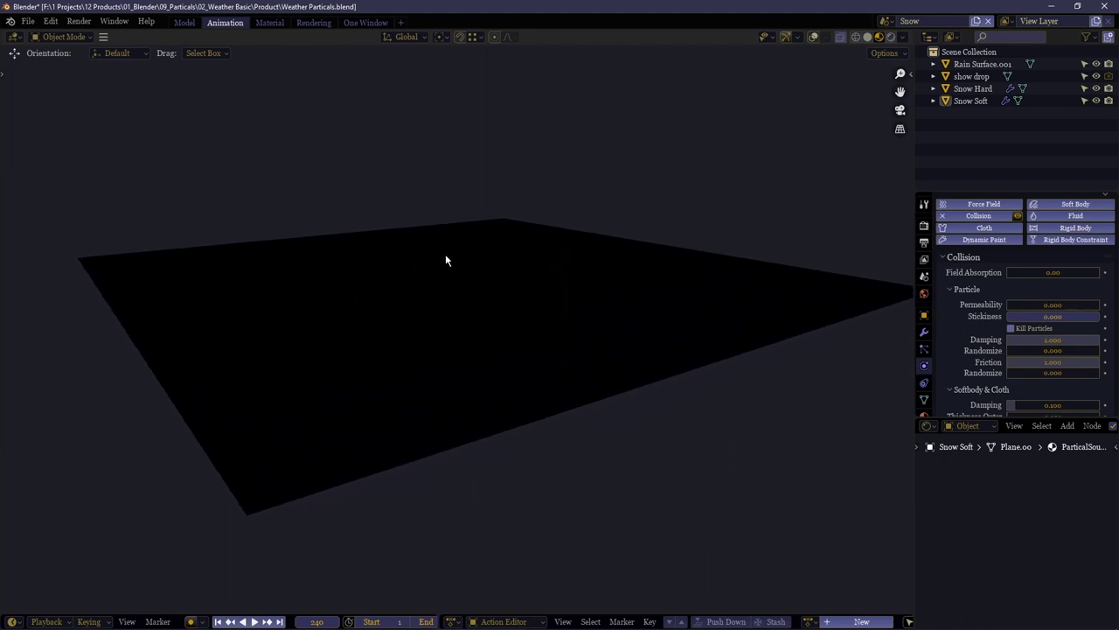
click(445, 257)
middle_drag(420, 332, 431, 369)
Enlarge the shader node editor and frame the Snowy Surface group node in it.
drag(914, 462, 747, 462)
click(899, 425)
drag(979, 418, 970, 312)
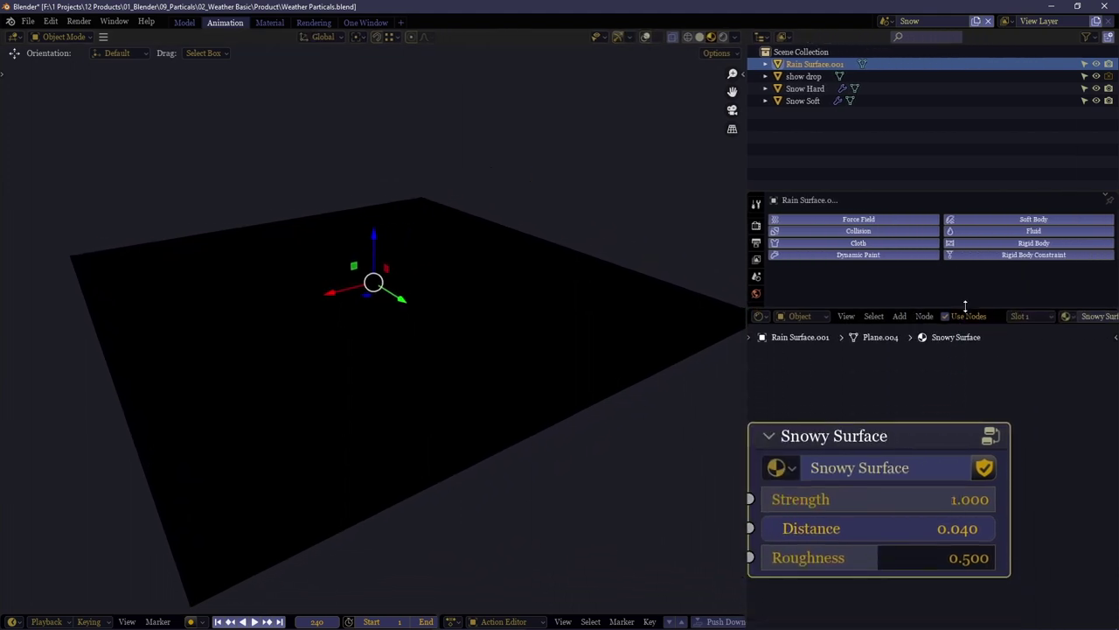
key(Home)
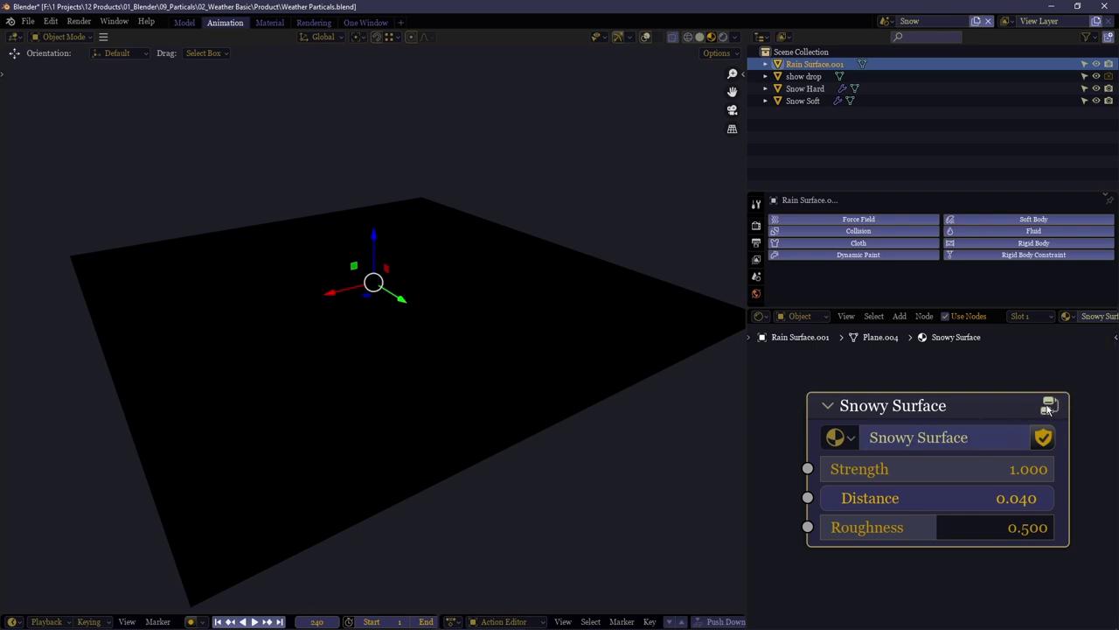
Enter the Snowy Surface node group and expand its snow-normal, snow-bump, snow-specular and snow-color image nodes.
click(1048, 407)
middle_drag(866, 420, 1030, 537)
middle_drag(857, 467, 793, 564)
scroll(875, 490, down, 1)
drag(885, 439, 855, 355)
click(803, 510)
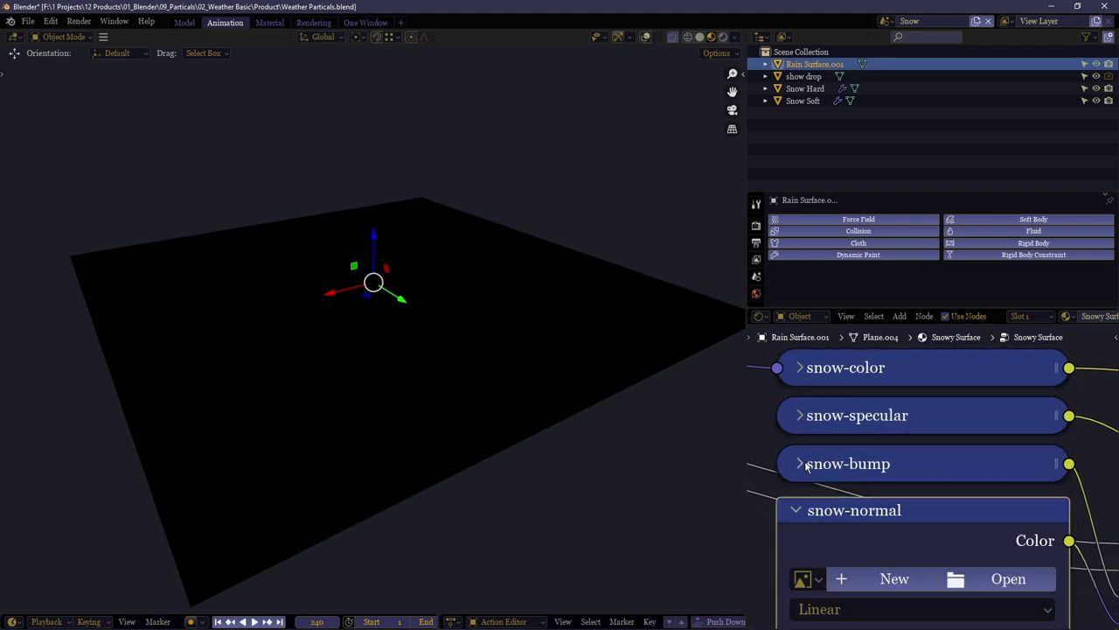
click(800, 465)
click(806, 429)
click(800, 368)
Load snow-color.jpg from the Material folder into the snow-color node and collapse the node.
click(1008, 436)
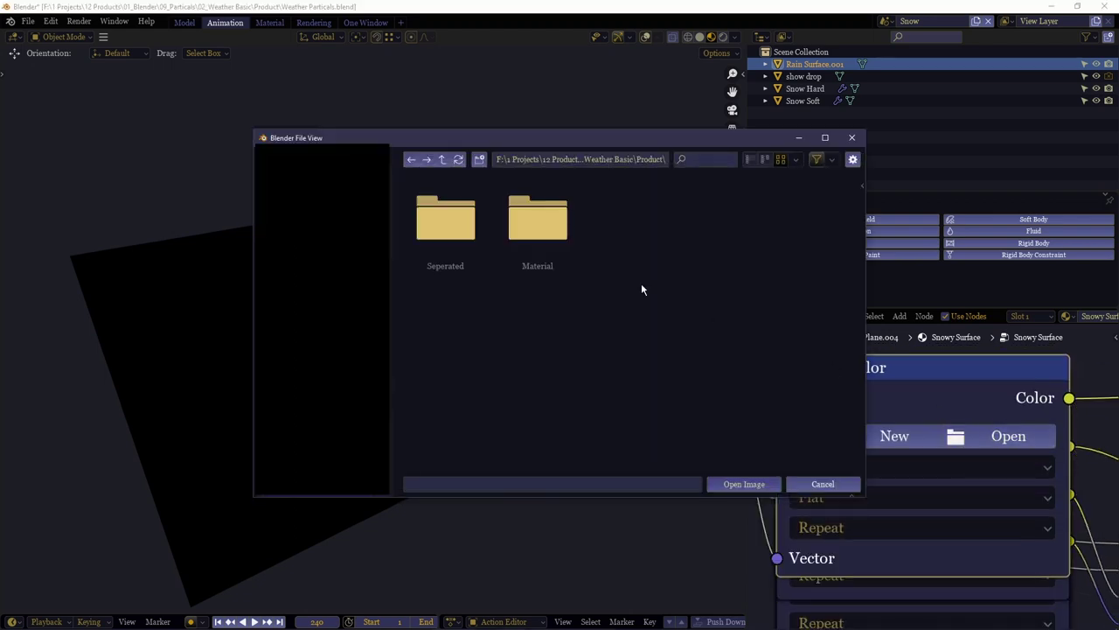
double_click(537, 219)
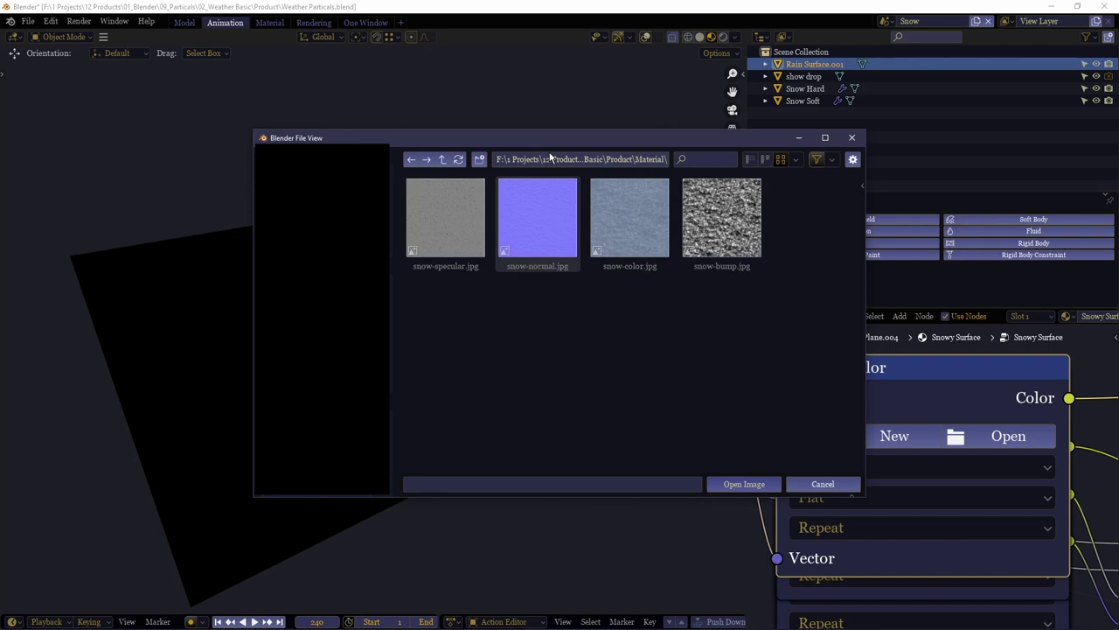
double_click(646, 256)
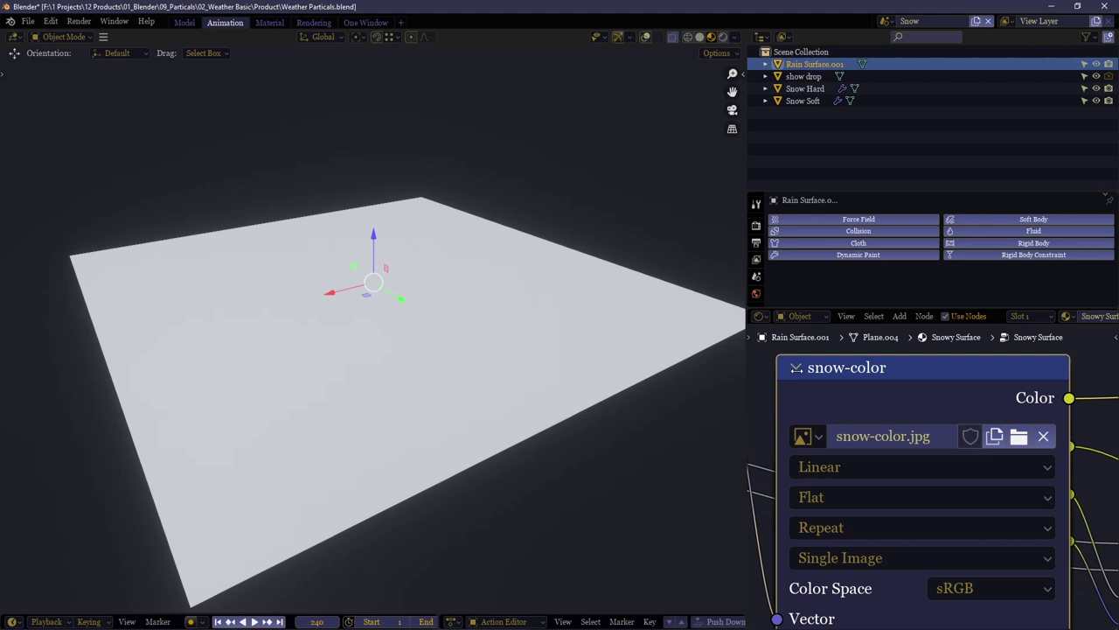
click(795, 368)
Load snow-specular.jpg from the Material folder into the snow-specular node and collapse the node.
click(1009, 483)
double_click(551, 210)
double_click(460, 220)
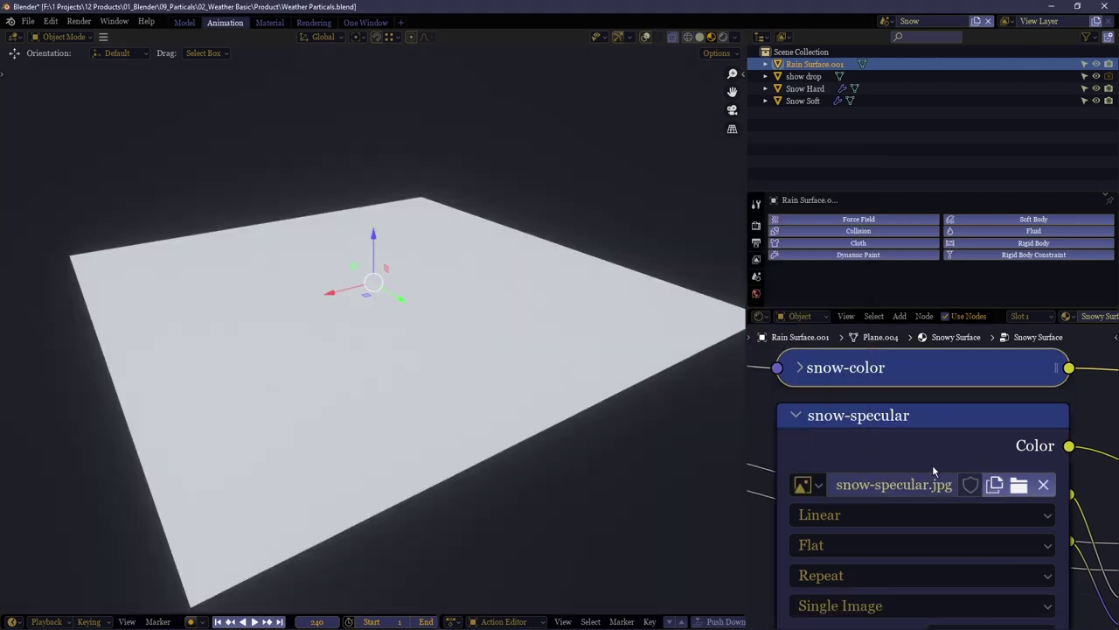
click(796, 416)
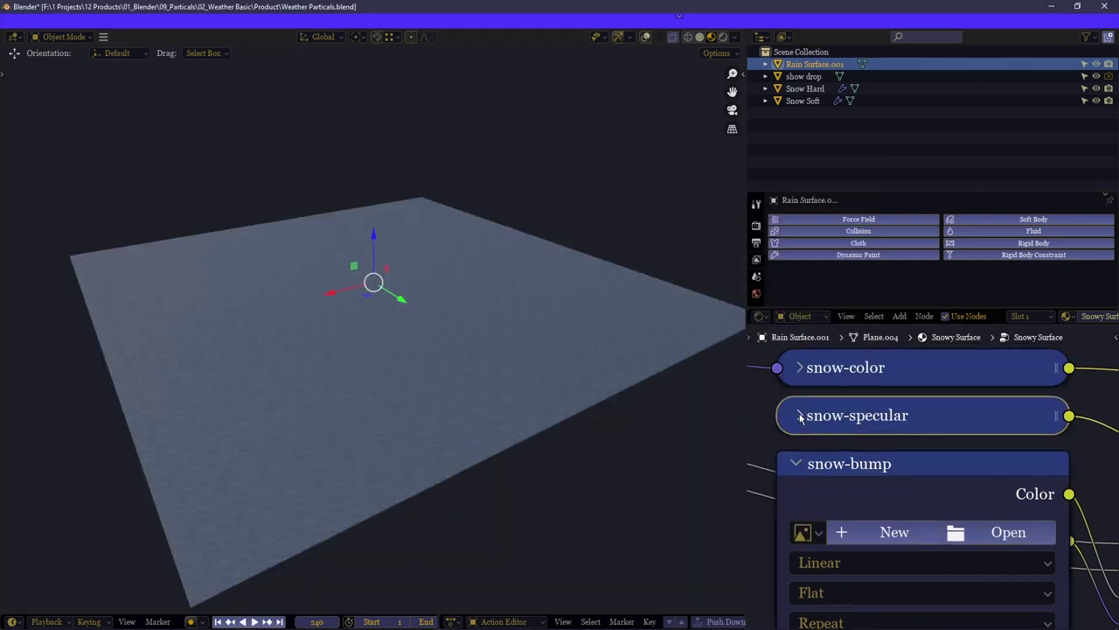
Examine the textured snow surface and its relief up close from a low angle.
shift+scroll(898, 476, down, 5)
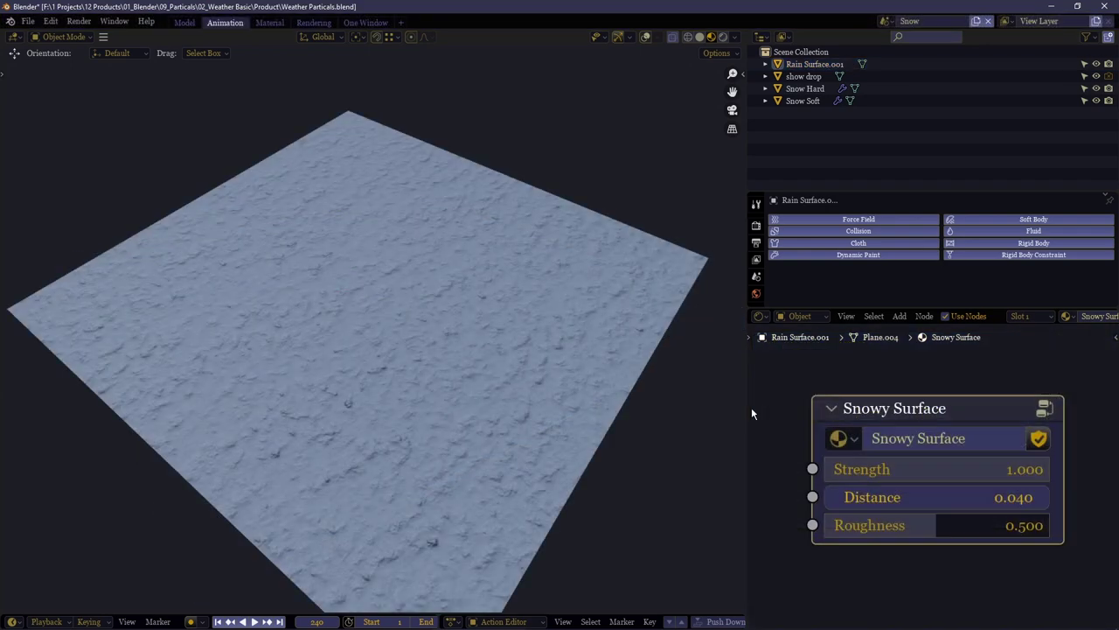
middle_drag(380, 372, 411, 332)
key(w)
click(373, 329)
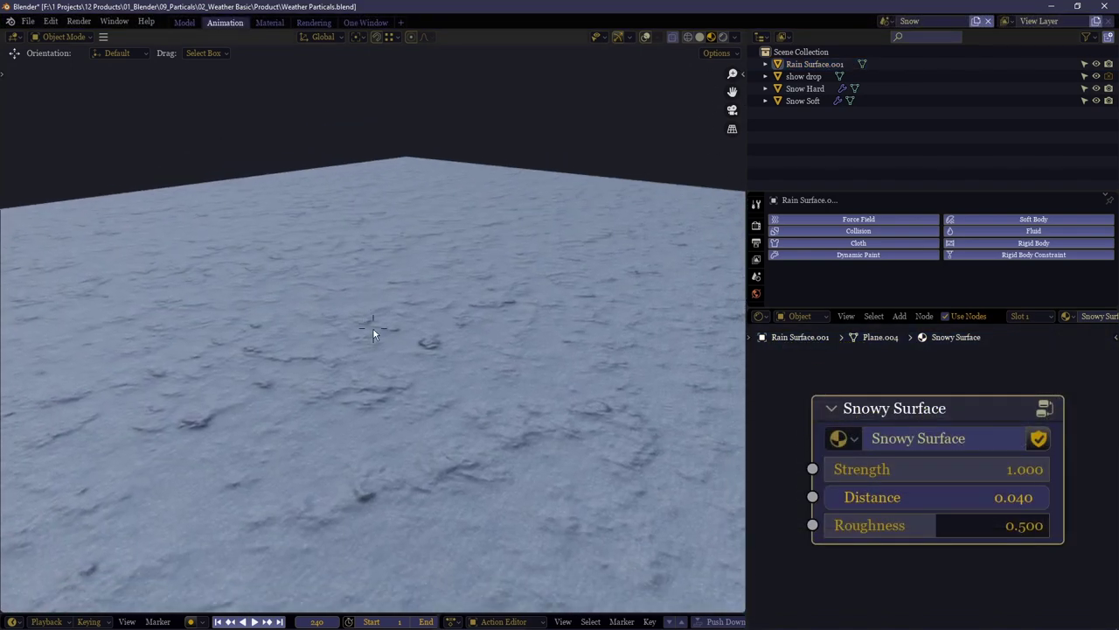
Set the Snowy Surface material's Roughness to 0.
middle_drag(489, 427, 487, 413)
mouse_move(926, 497)
mouse_down()
mouse_move(1040, 498)
mouse_move(926, 498)
mouse_move(837, 472)
mouse_move(918, 472)
mouse_up()
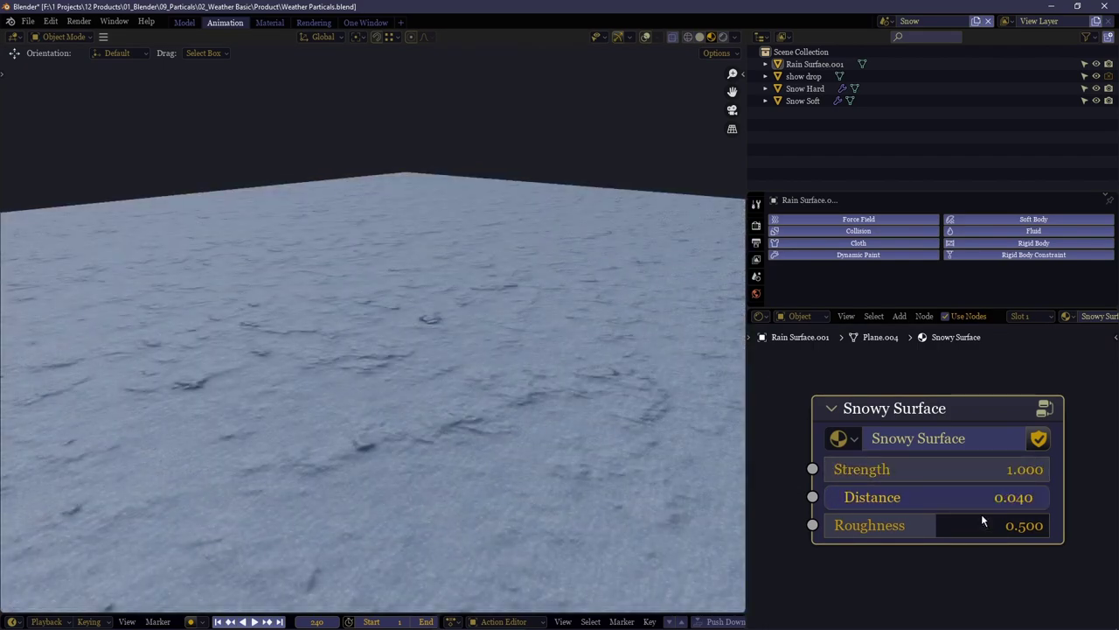
drag(936, 525, 826, 525)
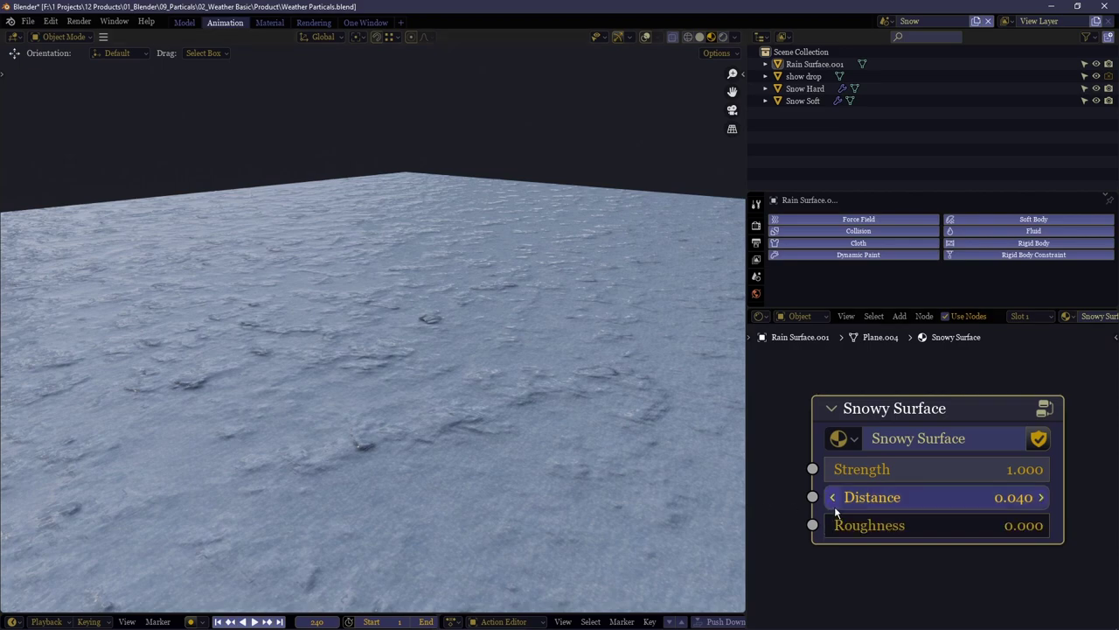
middle_drag(332, 317, 373, 330)
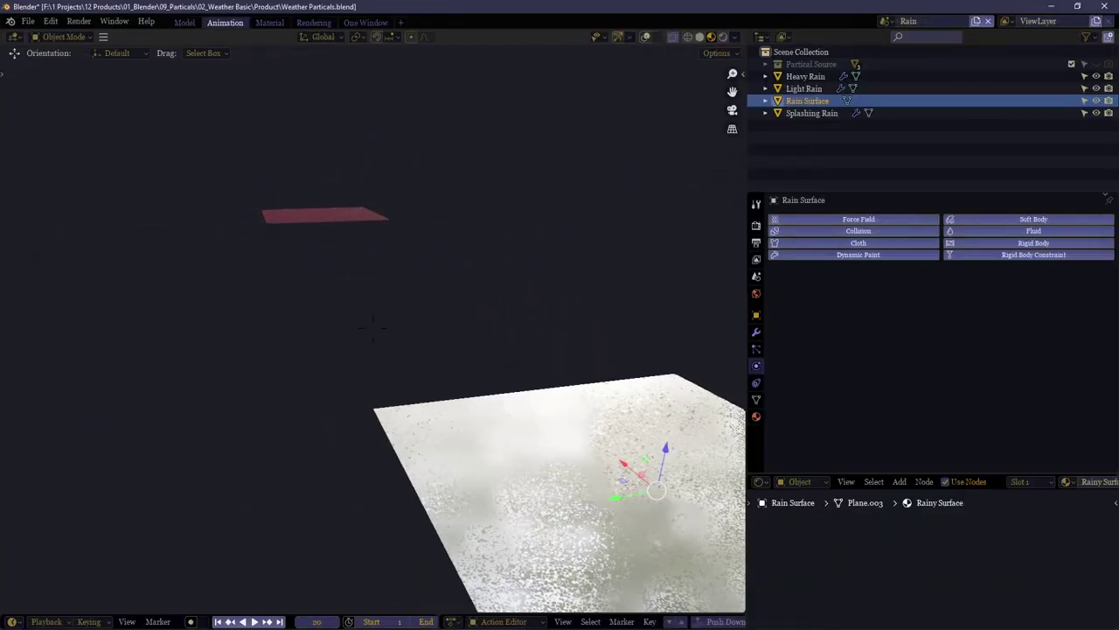
Play the rain scene's animation and move the Splashing Rain emitter about 48 m so it sits over the Rain Surface.
middle_drag(373, 328, 372, 328)
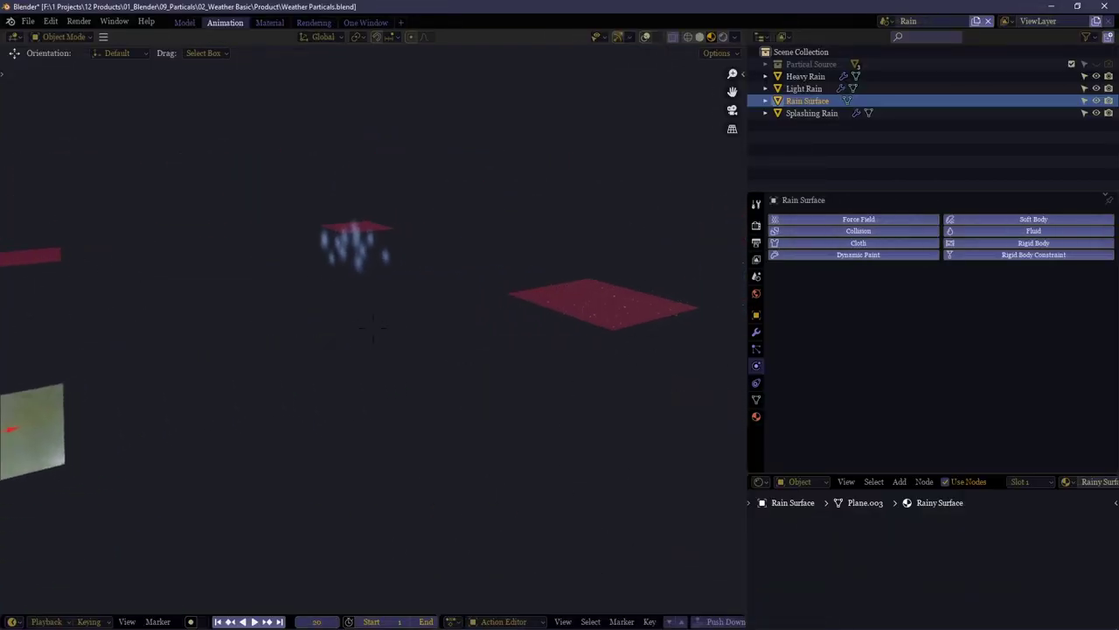
key(a)
key(w)
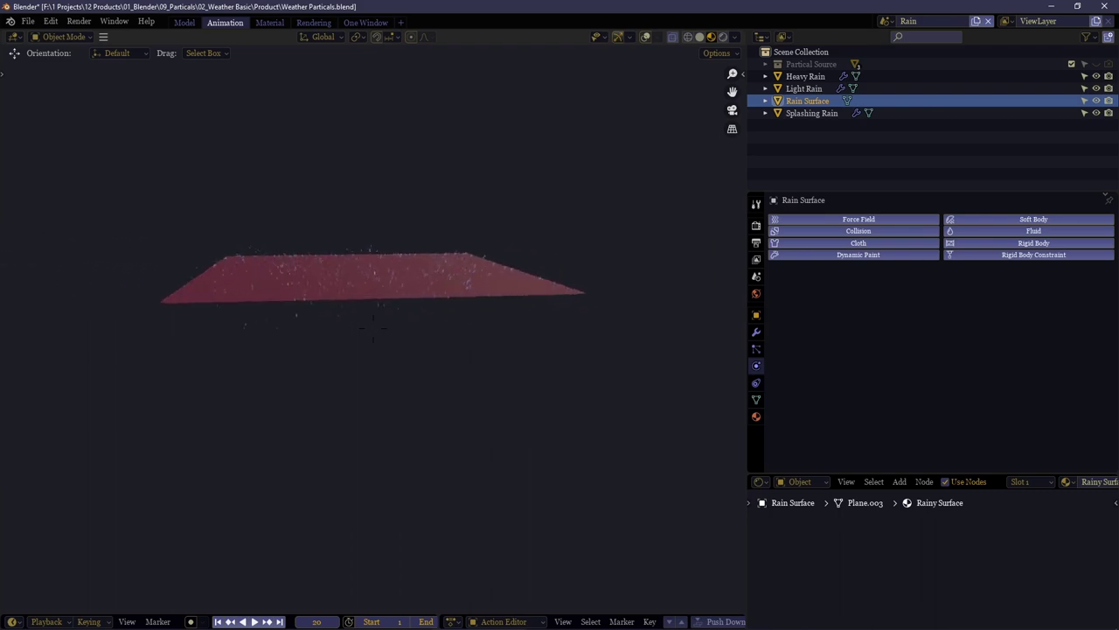
key(w)
click(357, 380)
key(space)
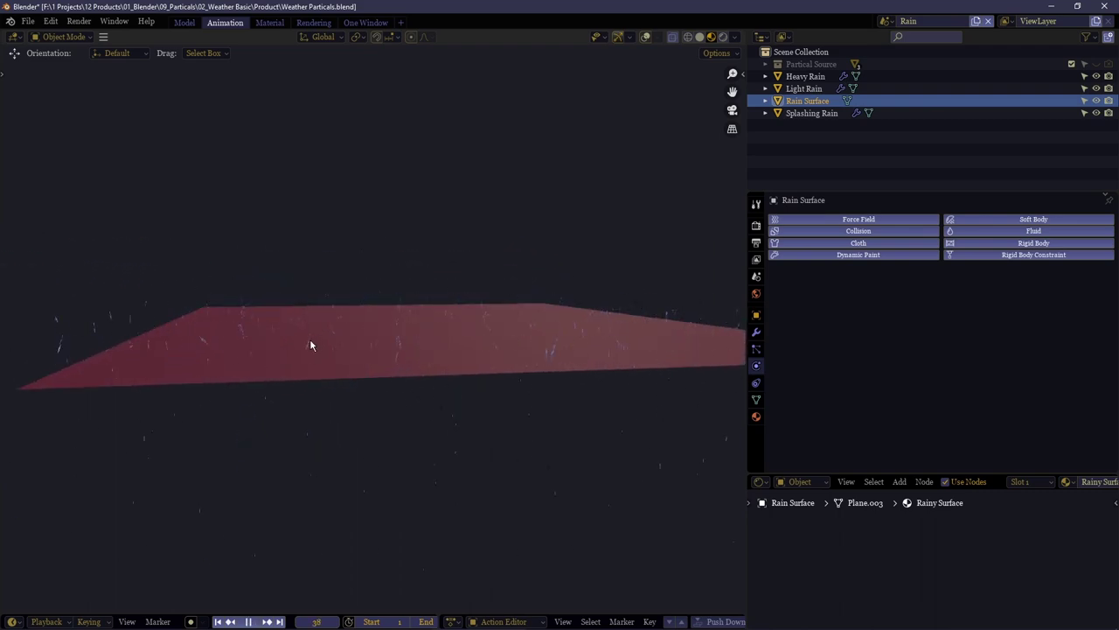
click(338, 344)
key(g)
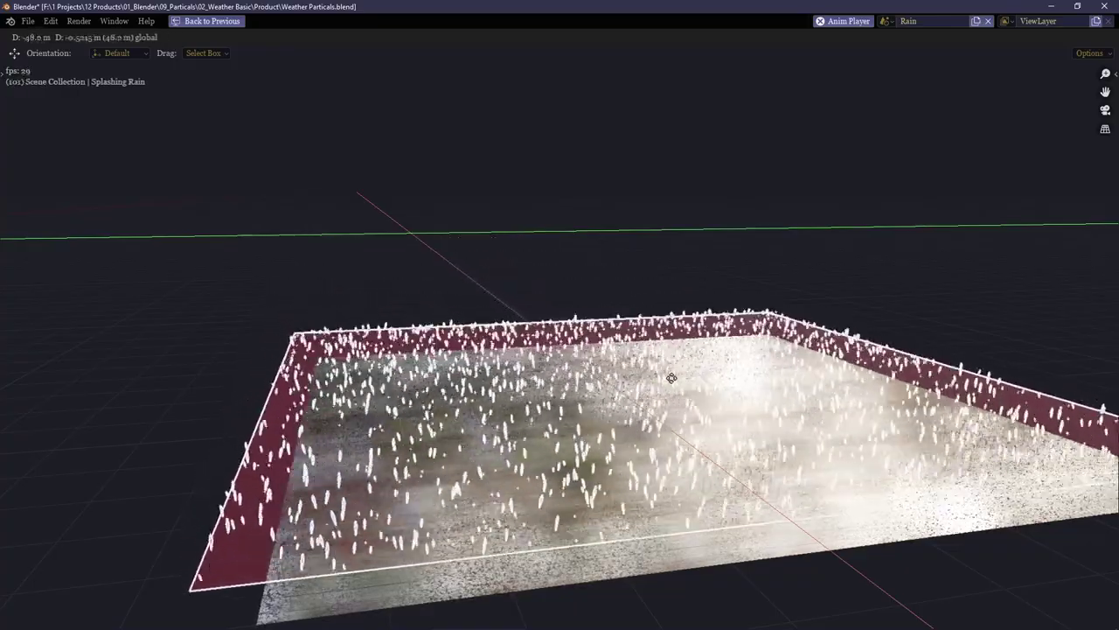
click(704, 398)
Deselect the Splashing Rain emitter and examine the drops splashing over the rain surface up close.
key(alt+a)
key(shift+grave)
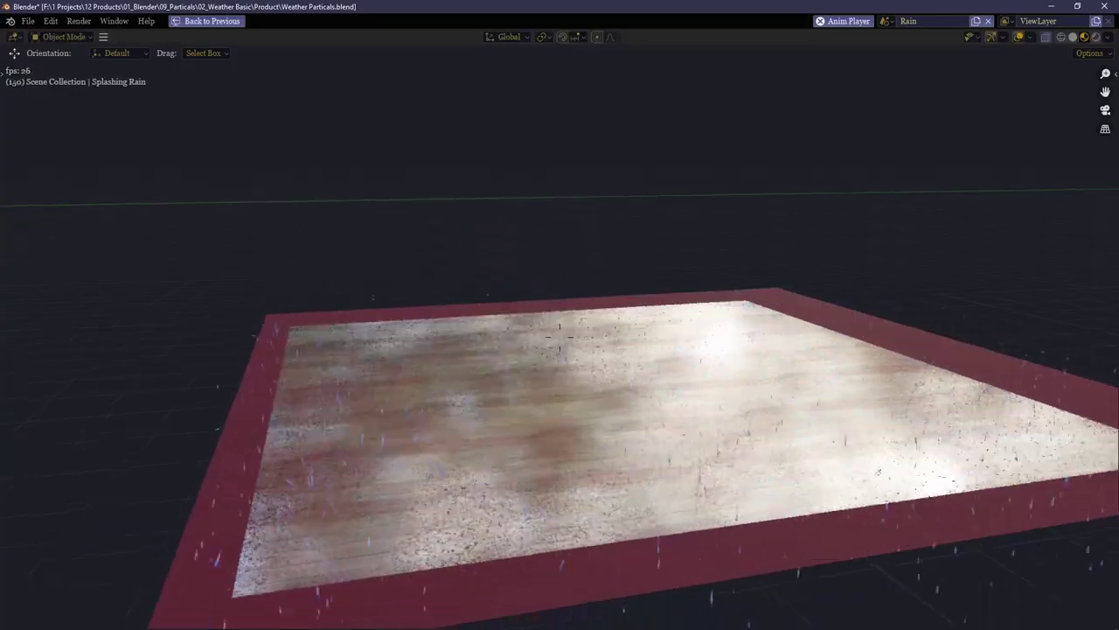
key(w)
middle_drag(560, 336, 560, 301)
key(w)
click(559, 335)
click(559, 335)
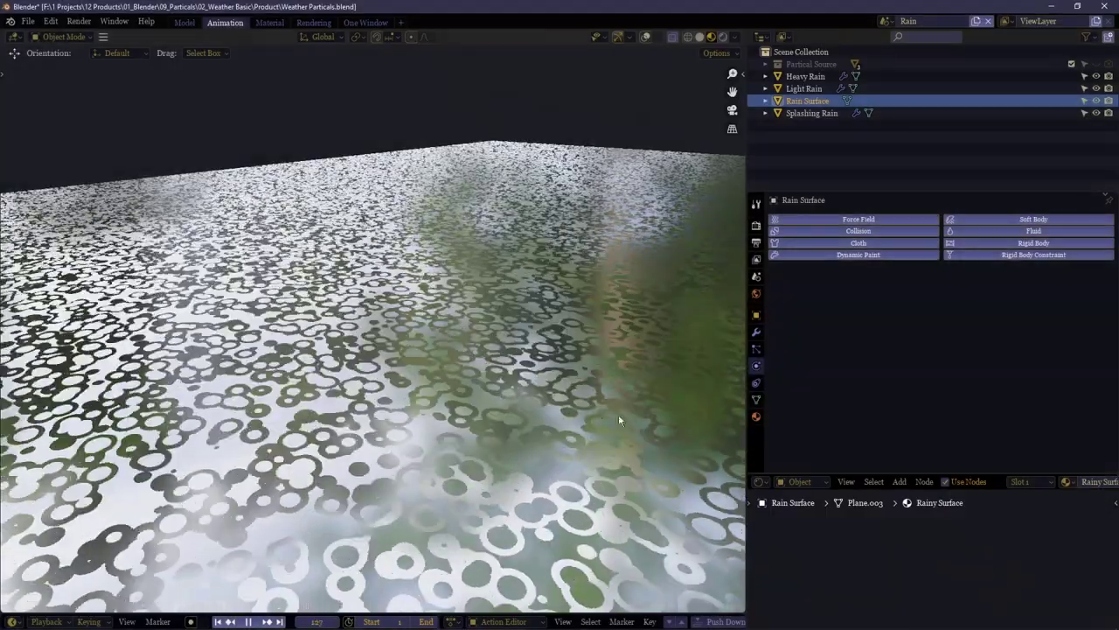
Enlarge the shader editor area and widen the Rainy Surface node so its input labels can be read in full.
drag(888, 473, 894, 317)
drag(751, 398, 552, 344)
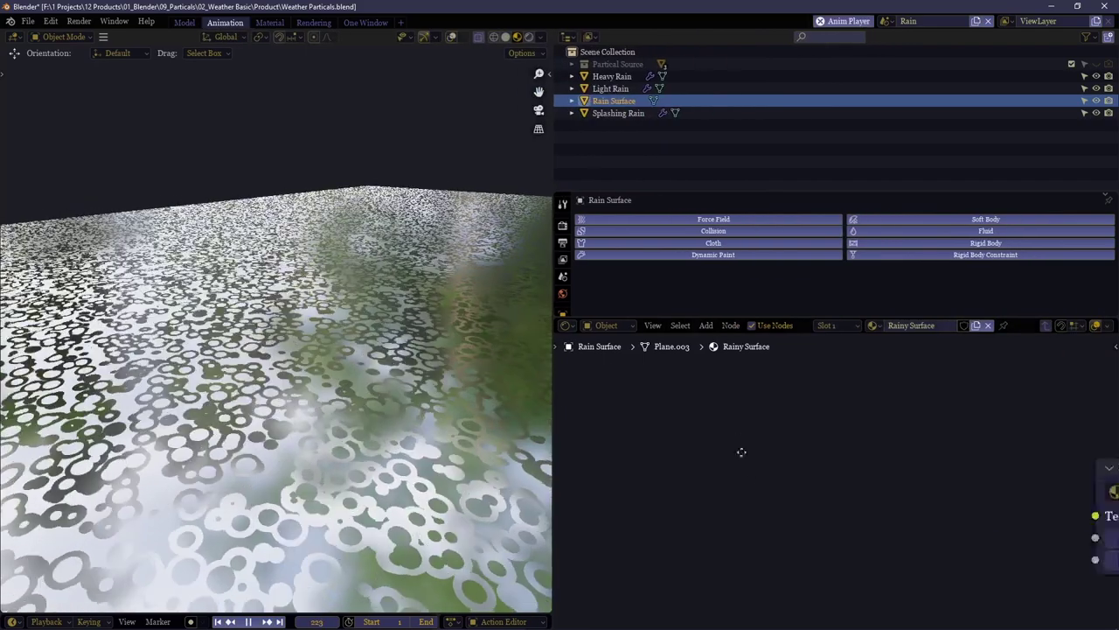
middle_drag(969, 470, 824, 464)
scroll(825, 464, up, 3)
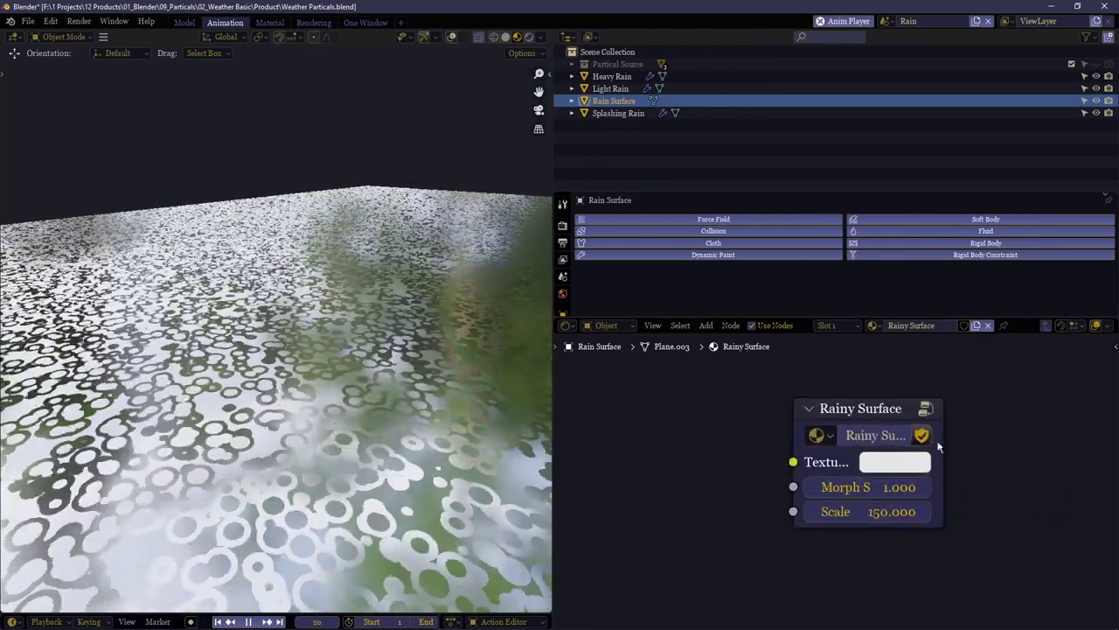
drag(954, 461, 1103, 460)
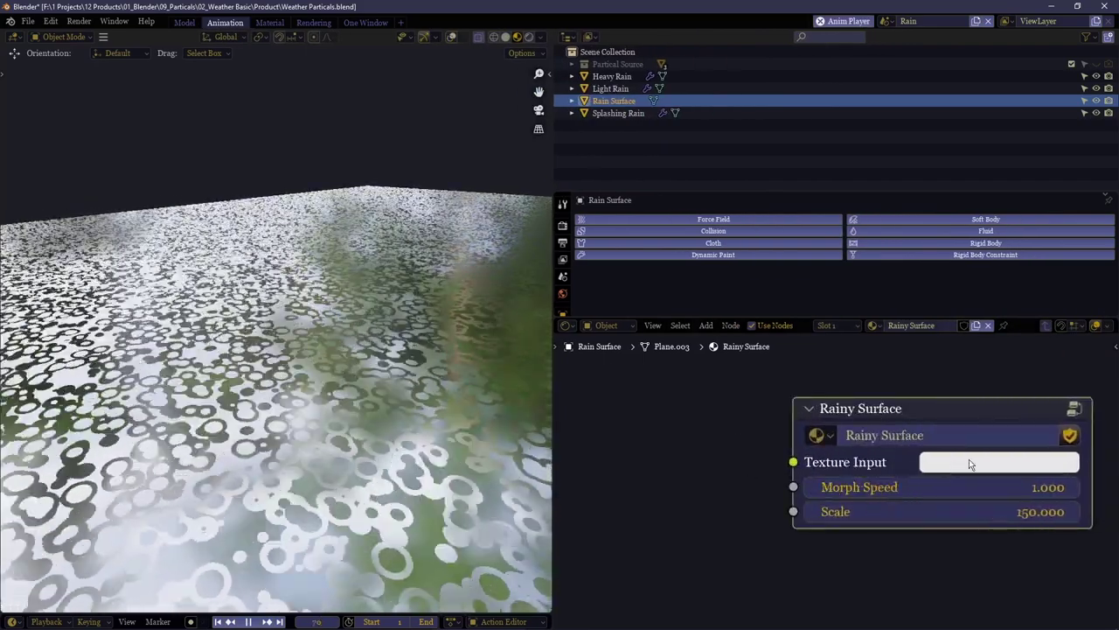
Try saturated Texture Input colors such as red on the Rainy Surface node.
middle_drag(971, 465, 915, 466)
click(890, 464)
drag(914, 284, 934, 306)
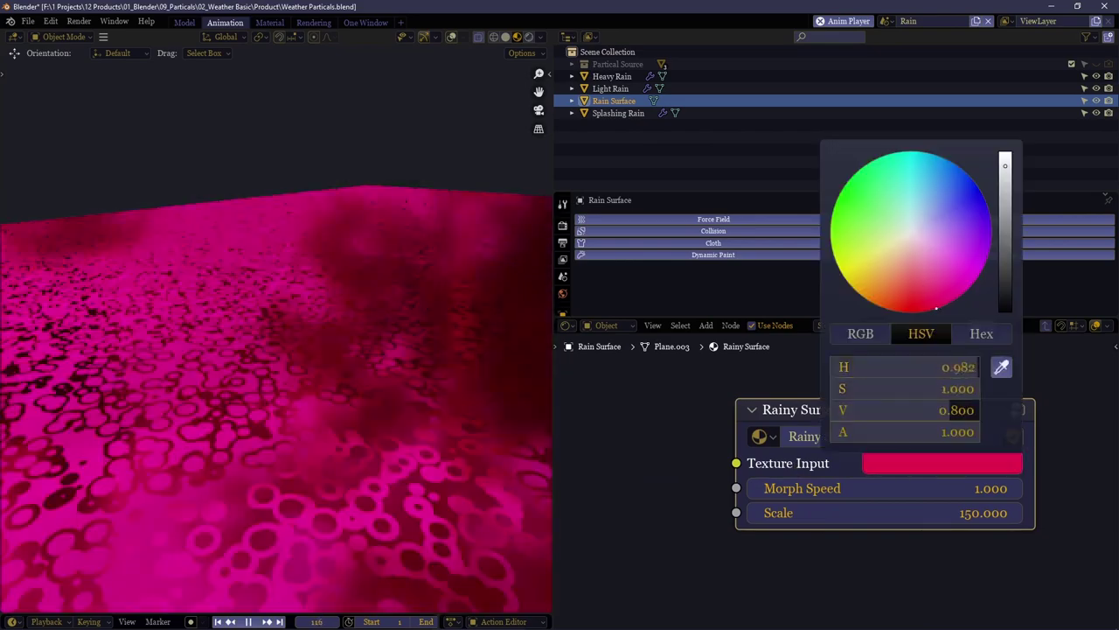
drag(934, 306, 831, 236)
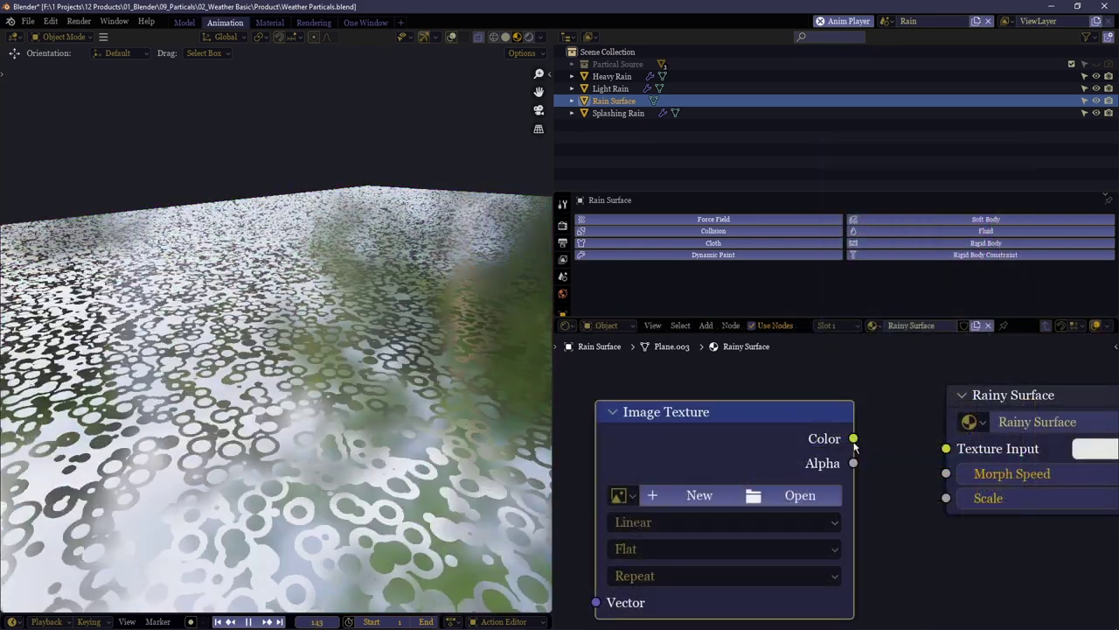
Connect the Image Texture's Color to the Rainy Surface's Texture Input, load floor_planks-color.png and look over the wet planks.
drag(853, 439, 940, 449)
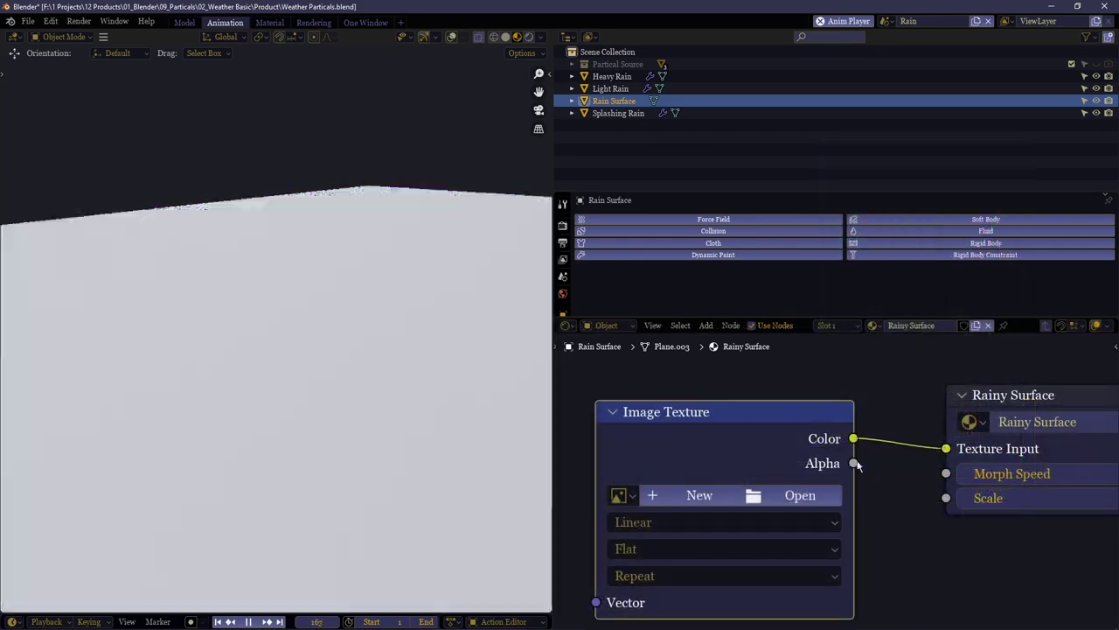
click(799, 498)
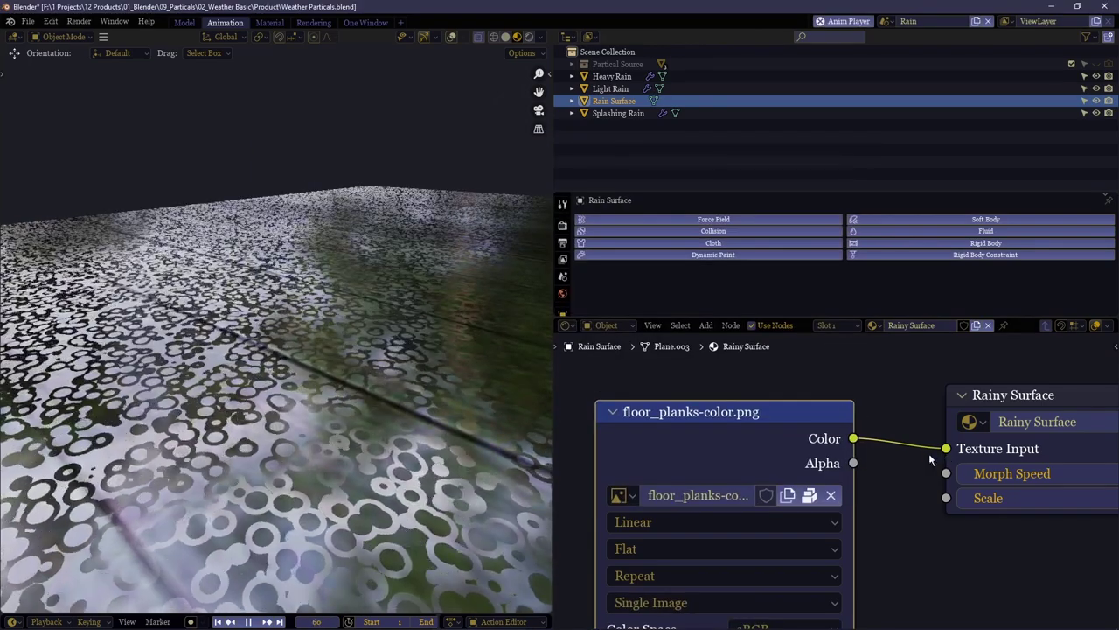
middle_drag(347, 449, 306, 385)
scroll(297, 367, down, 4)
middle_drag(253, 315, 362, 405)
scroll(307, 349, up, 2)
Try a Morph Speed of 2 on the Rainy Surface node.
middle_drag(882, 480, 750, 470)
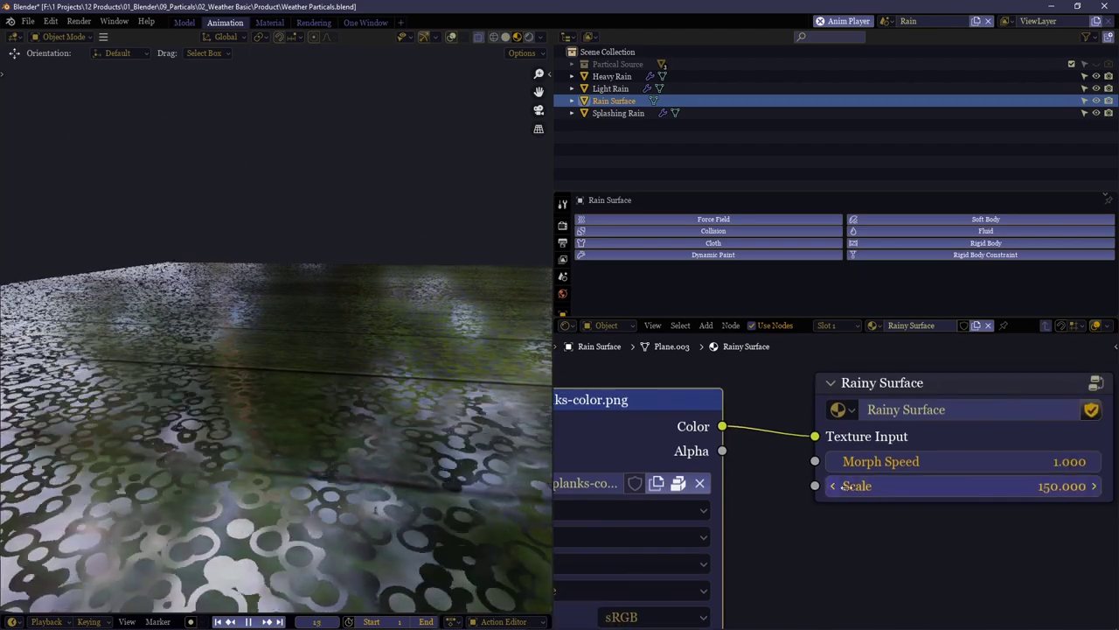
click(920, 462)
text(2)
key(Return)
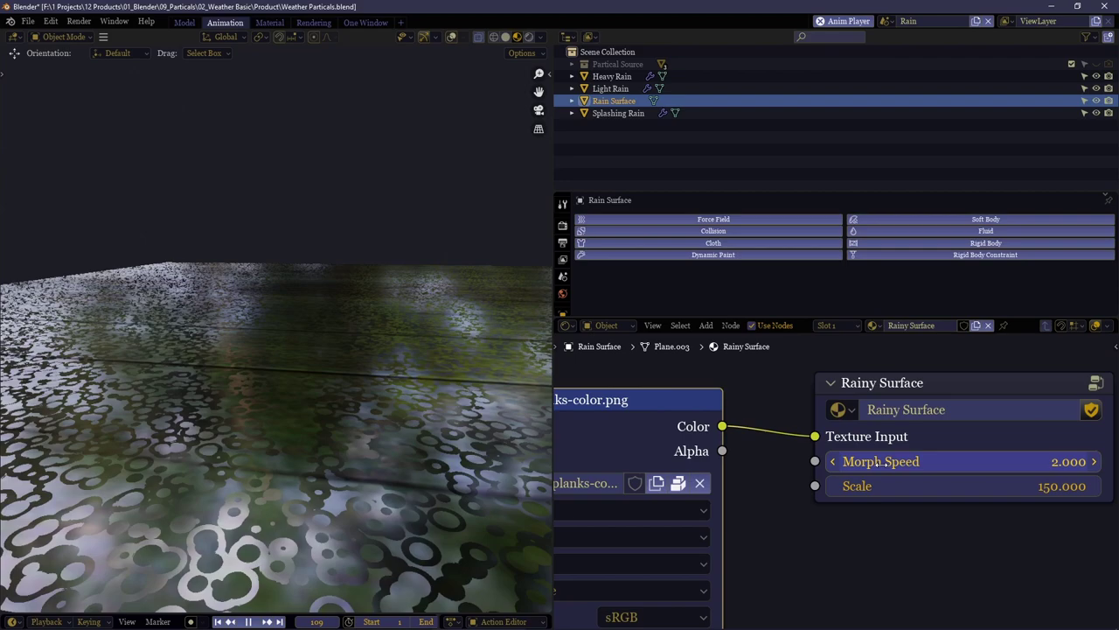
Set the Rainy Surface node's Morph Speed to 1.5 and its Scale to 321.4.
click(895, 466)
key(BackSpace)
text(1.5)
key(Return)
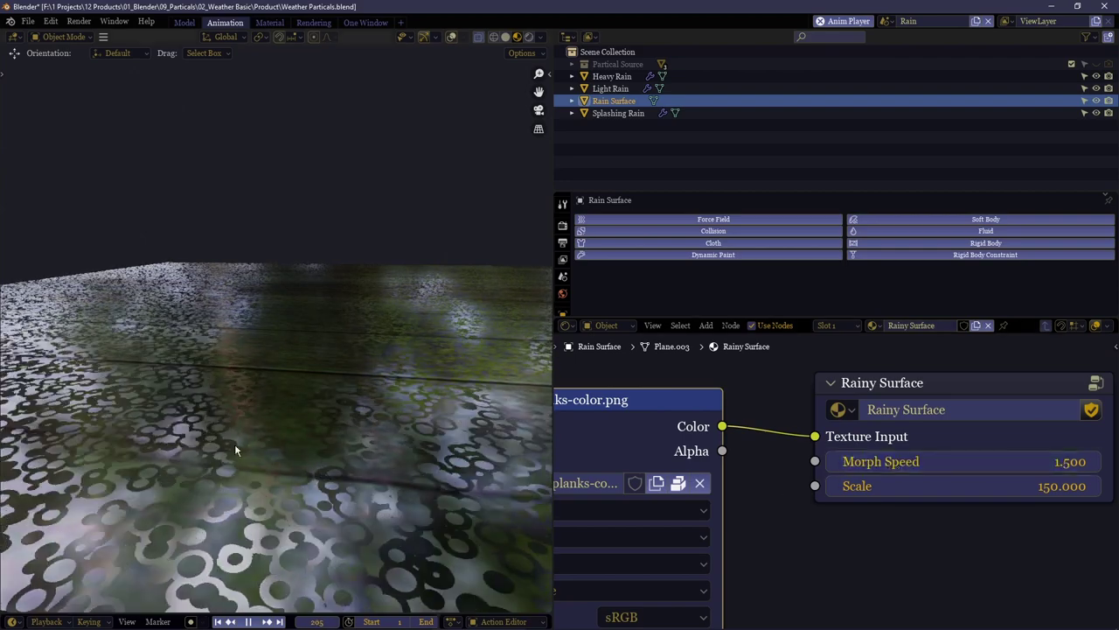
drag(962, 486, 1067, 486)
key(ctrl+space)
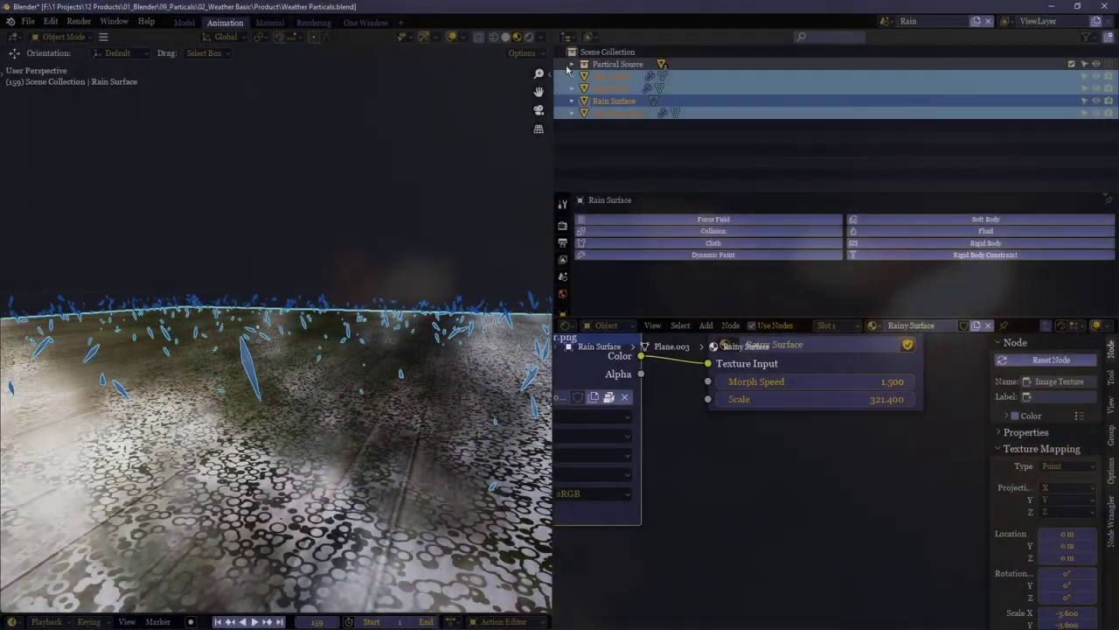
Expand the Partical Source collection, select the rain drop and show its Water Drip material nodes in a maximized shader editor.
click(571, 64)
click(622, 76)
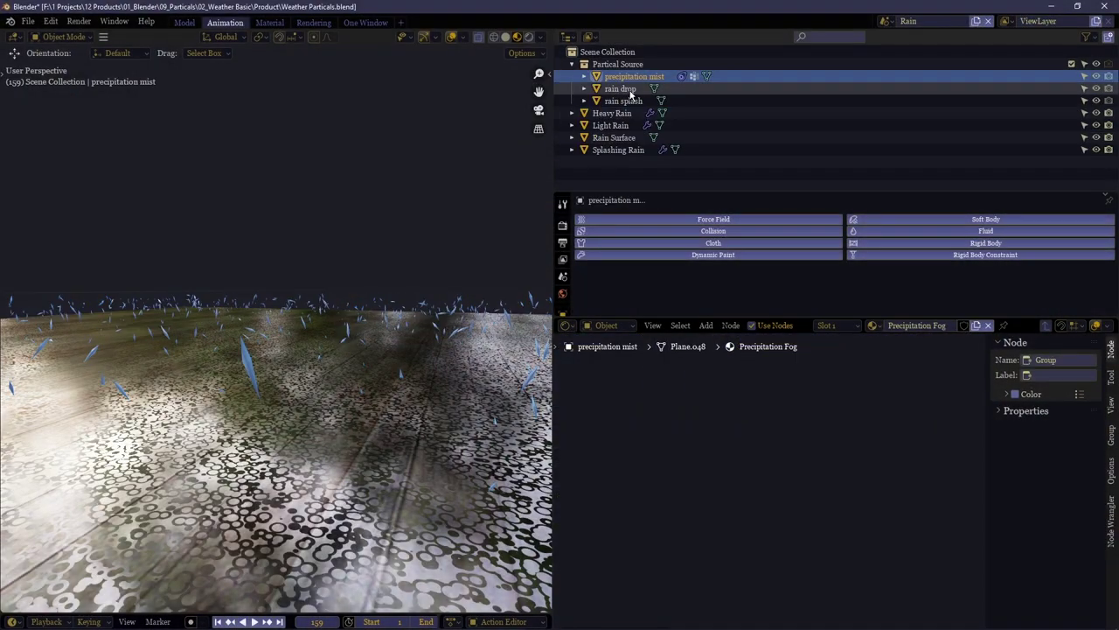
click(621, 88)
key(ctrl+space)
middle_drag(493, 271, 566, 423)
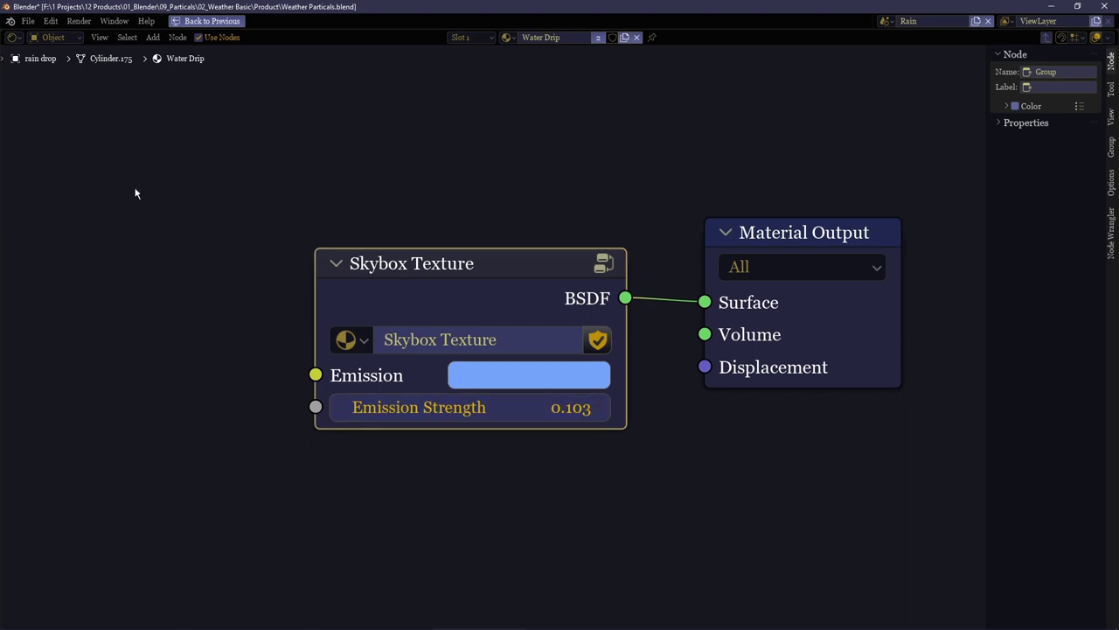
scroll(156, 241, down, 1)
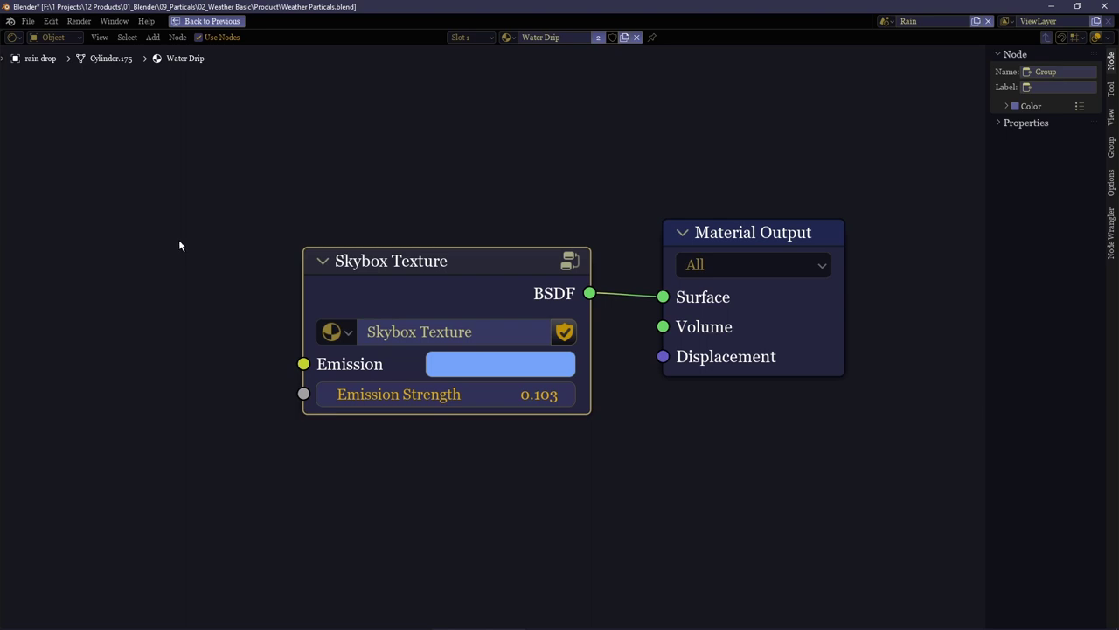
middle_drag(199, 247, 237, 232)
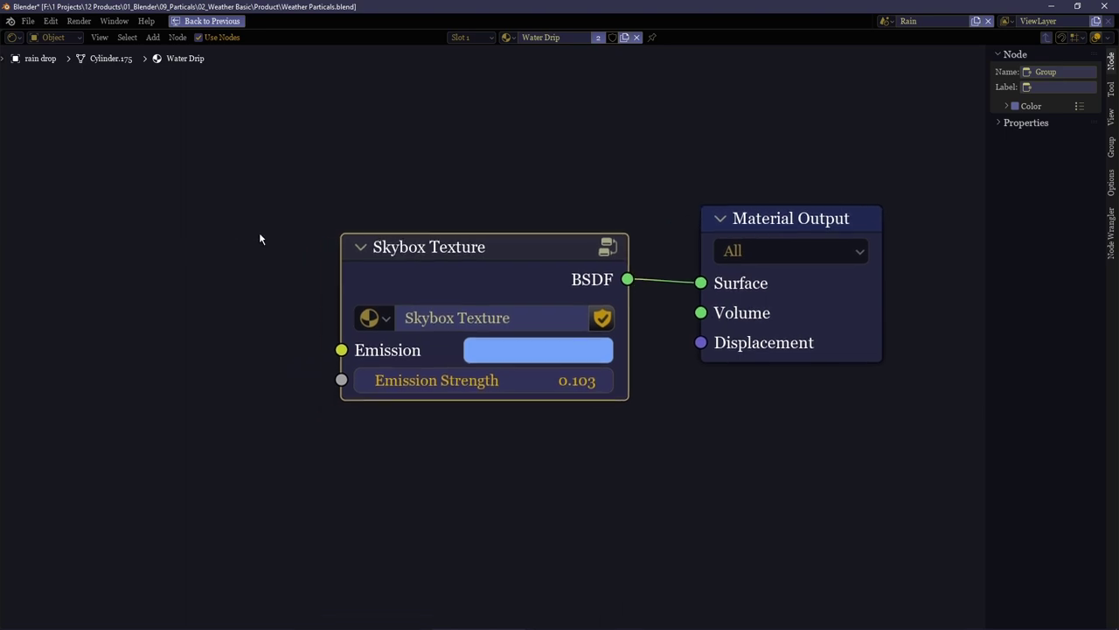
Examine the Skybox Texture node's Emission color and Emission Strength inputs and the World option among the shader types.
click(556, 352)
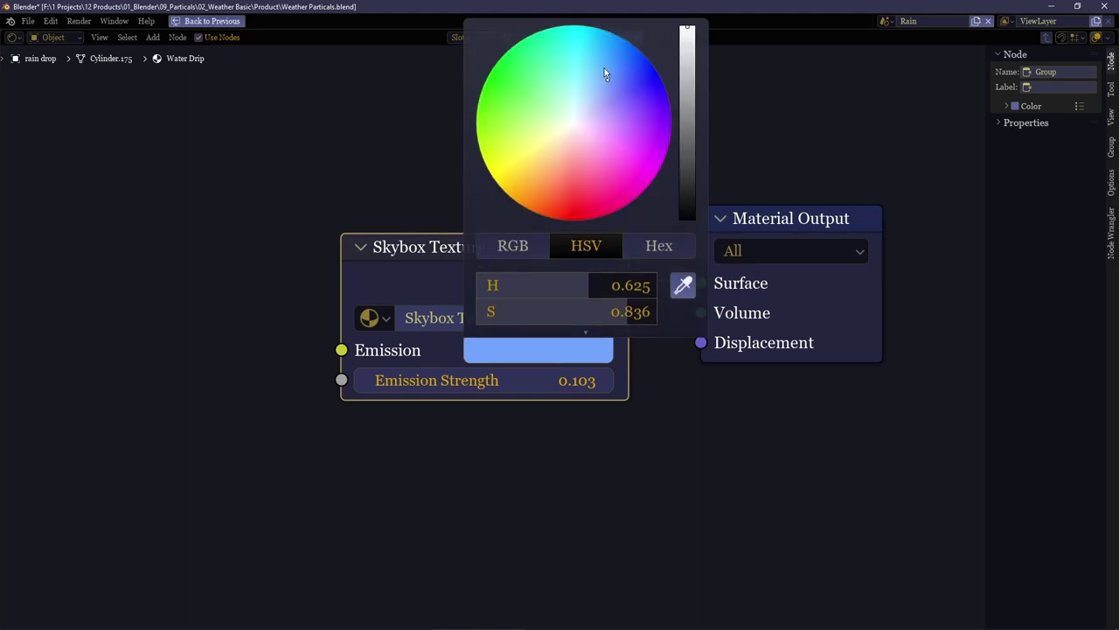
ctrl+middle_drag(262, 257, 462, 289)
ctrl+middle_drag(461, 289, 547, 391)
middle_drag(546, 391, 321, 301)
middle_drag(321, 301, 506, 306)
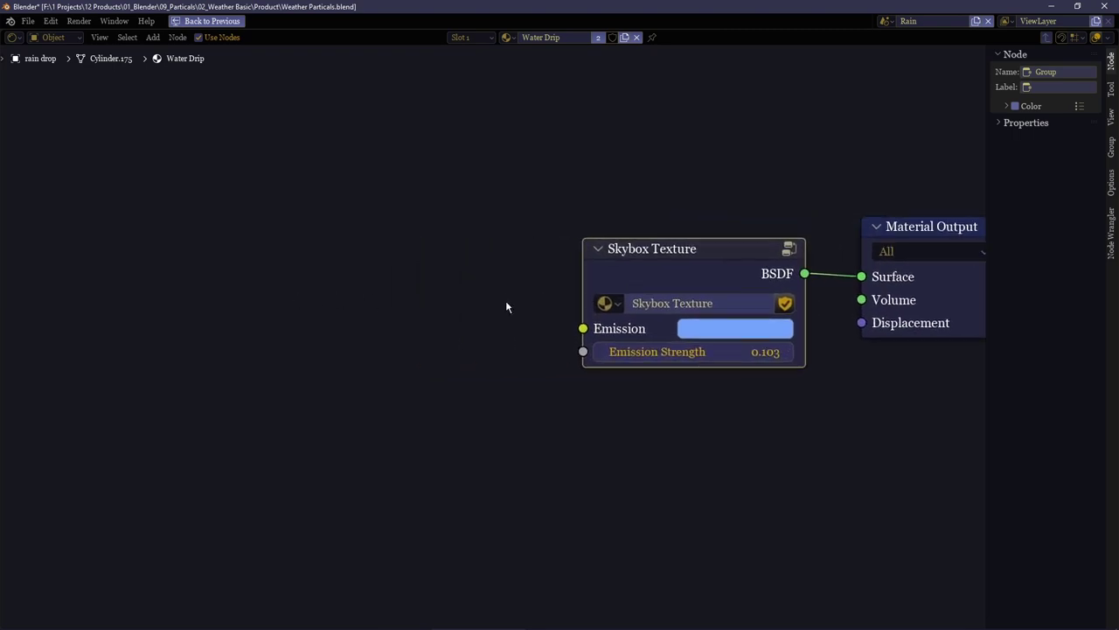
drag(558, 149, 4, 542)
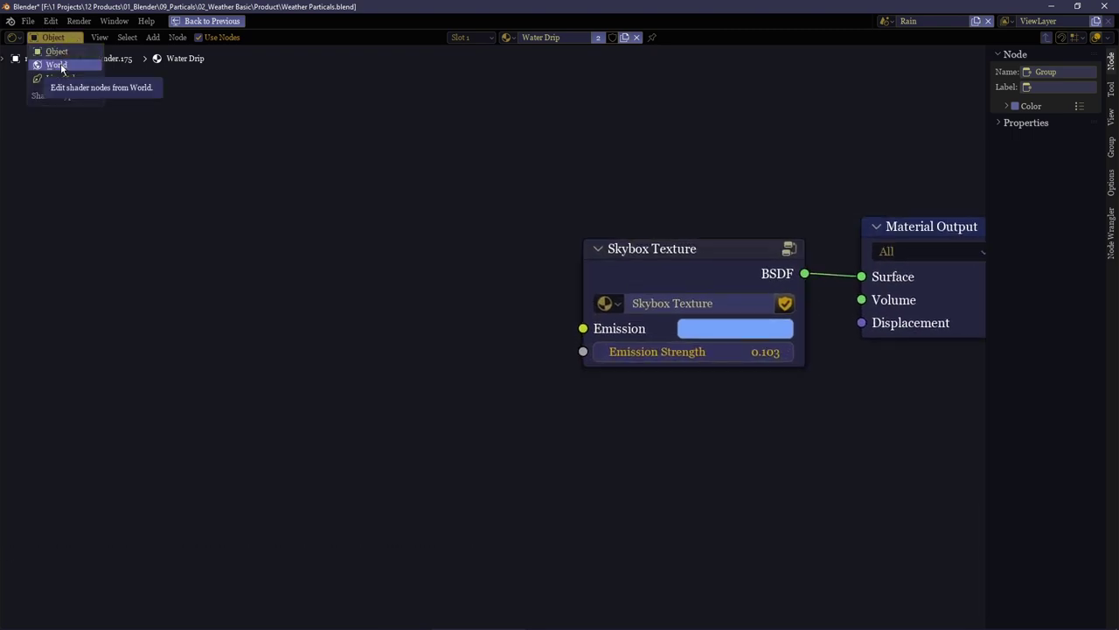
middle_drag(502, 360, 344, 264)
middle_drag(175, 245, 233, 292)
drag(123, 311, 496, 274)
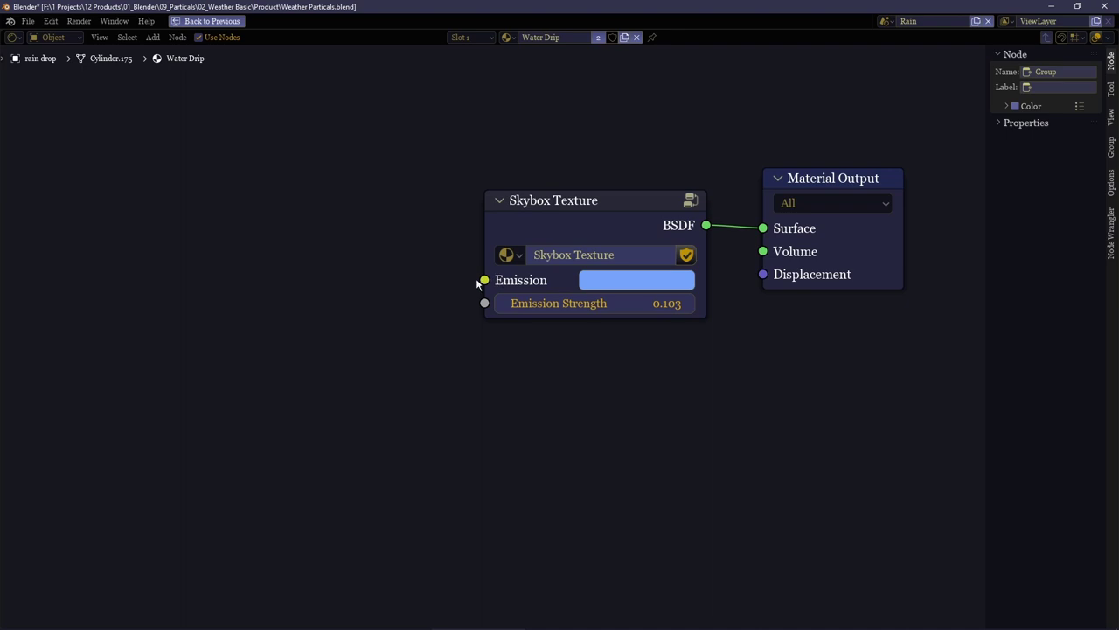
drag(550, 301, 613, 301)
click(612, 281)
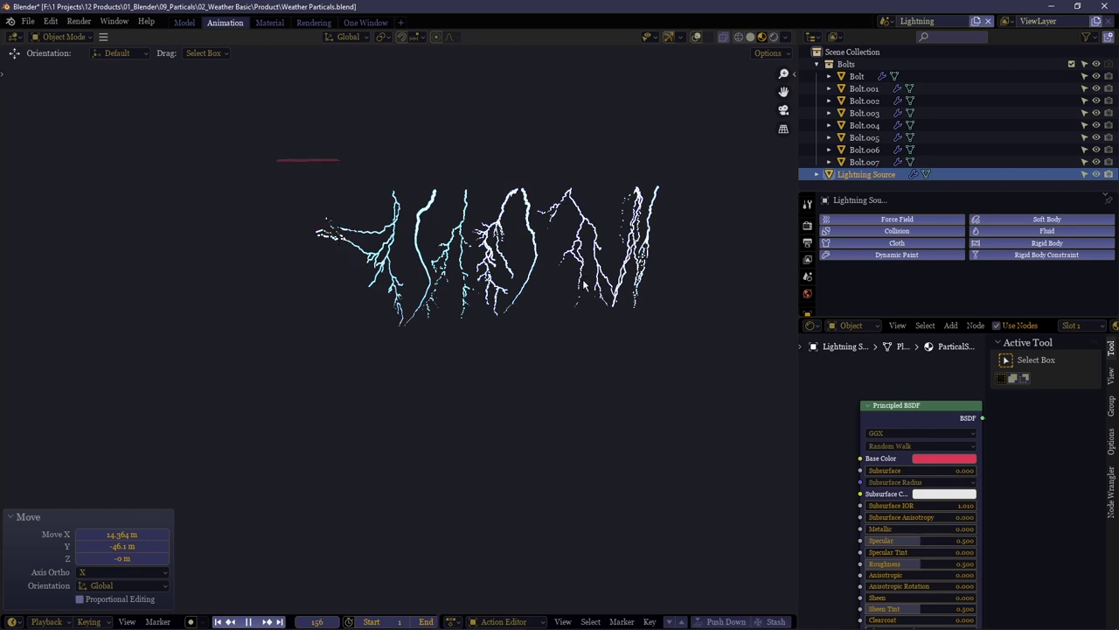
Enable Bloom in the Eevee render settings of the Lightning scene.
click(808, 204)
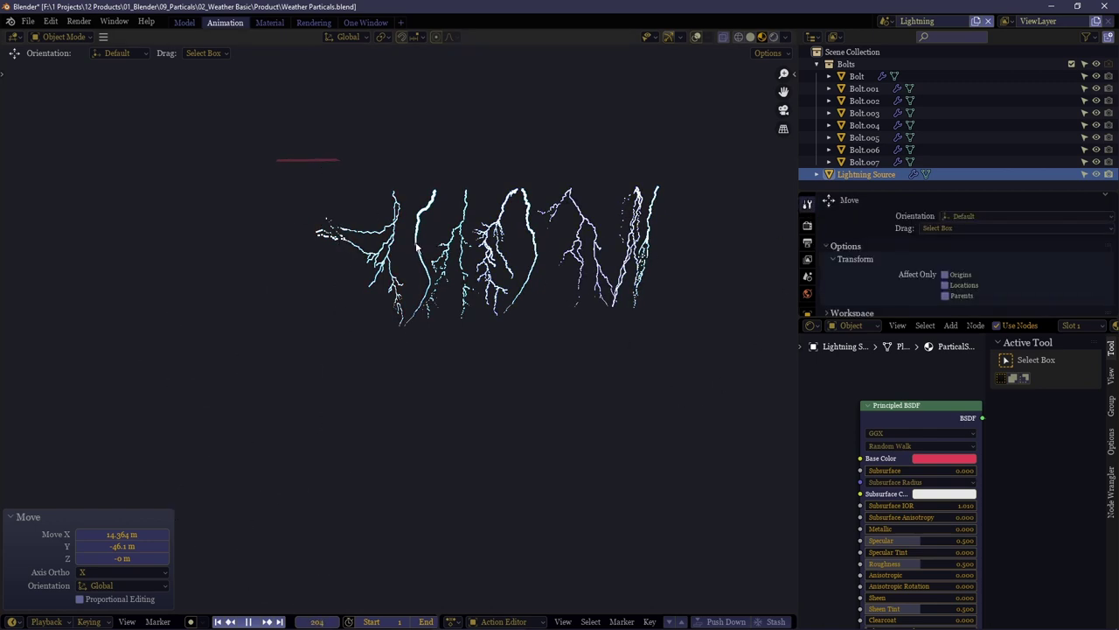
click(808, 226)
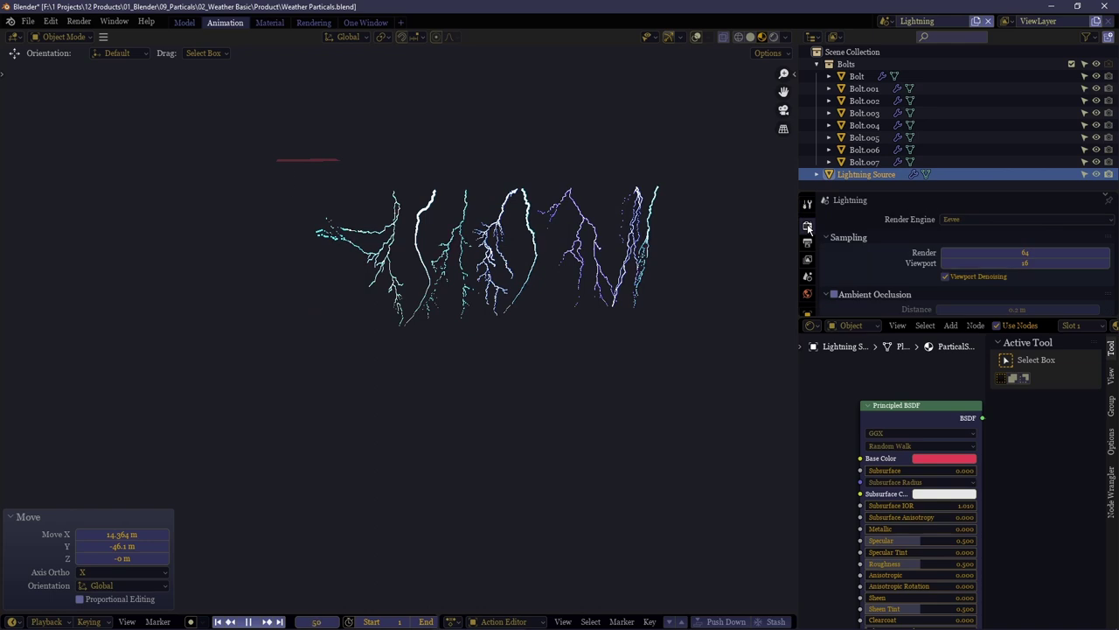
scroll(905, 308, down, 5)
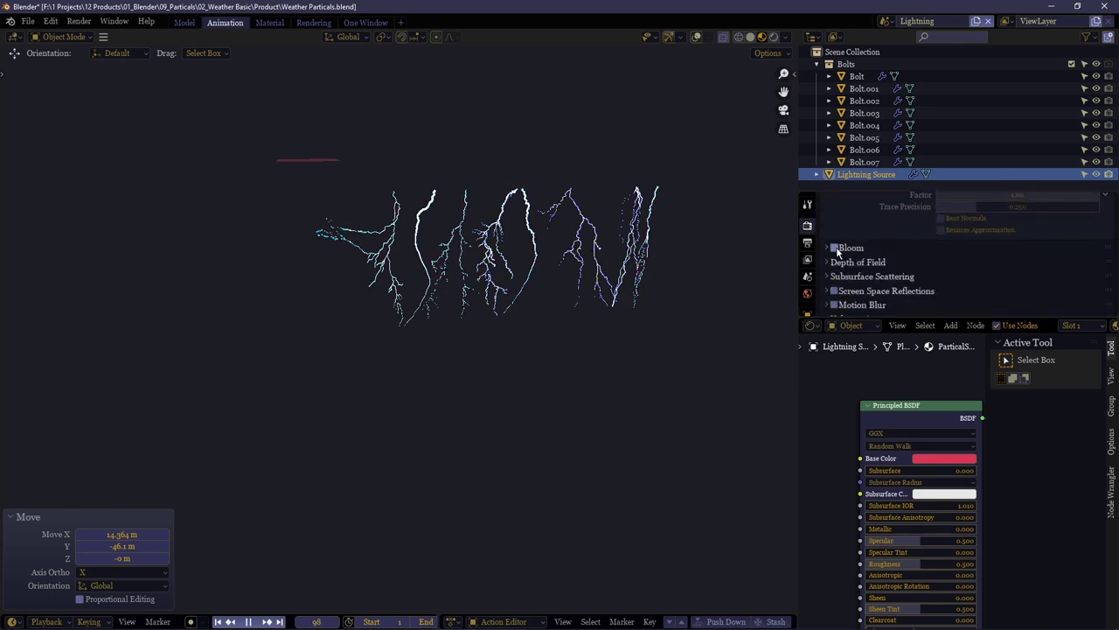
click(834, 249)
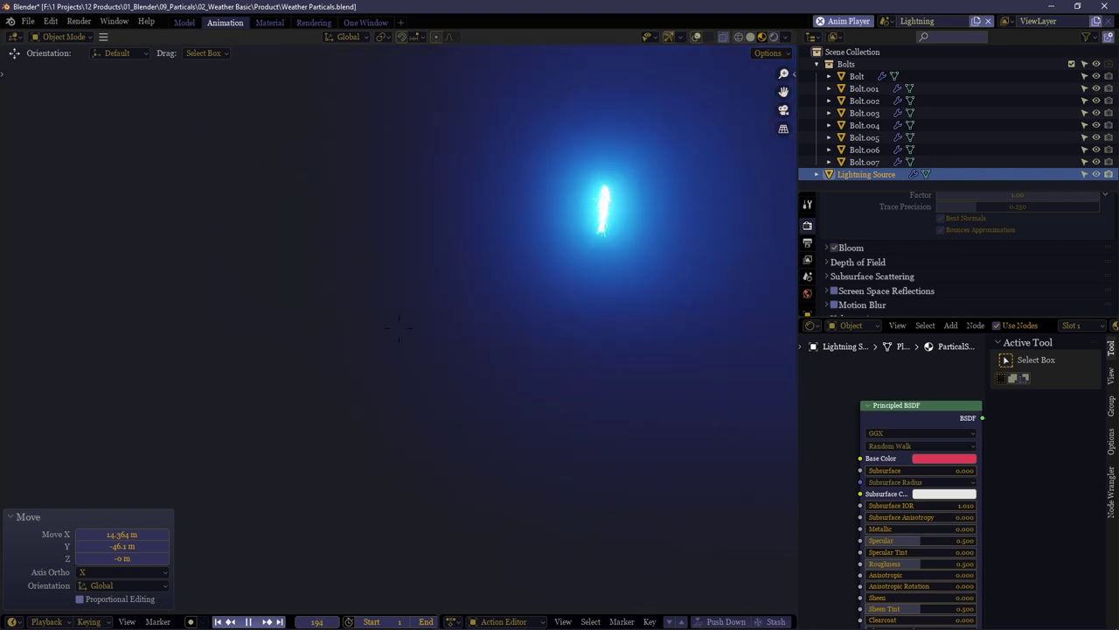
Select the first lightning bolt and show its Lightning material node beside the glowing bolts in the viewport.
key(ctrl+space)
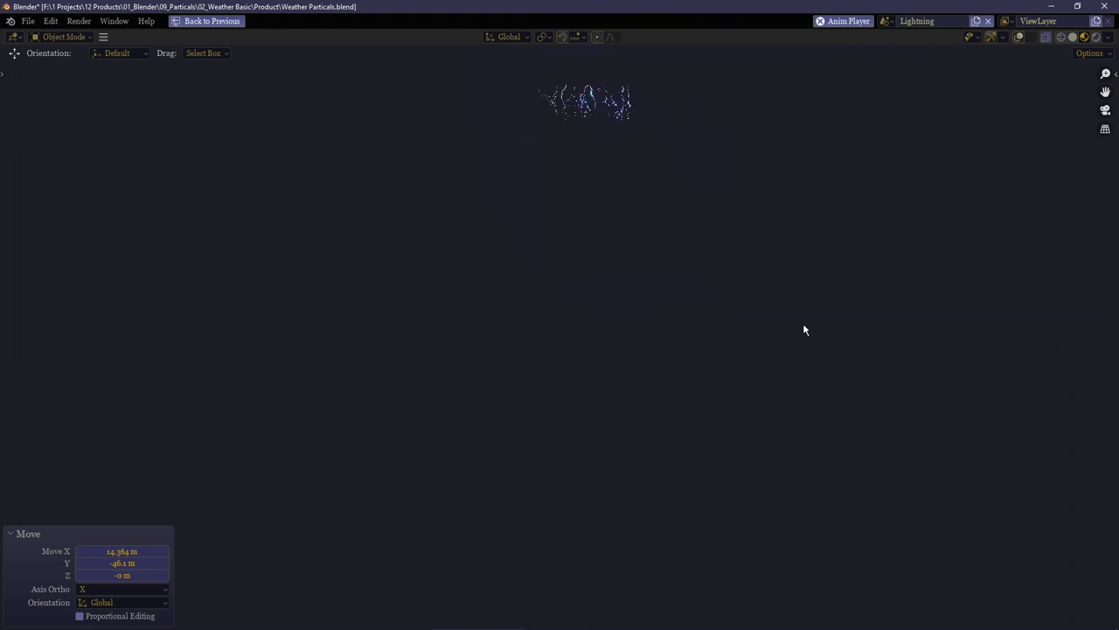
click(600, 301)
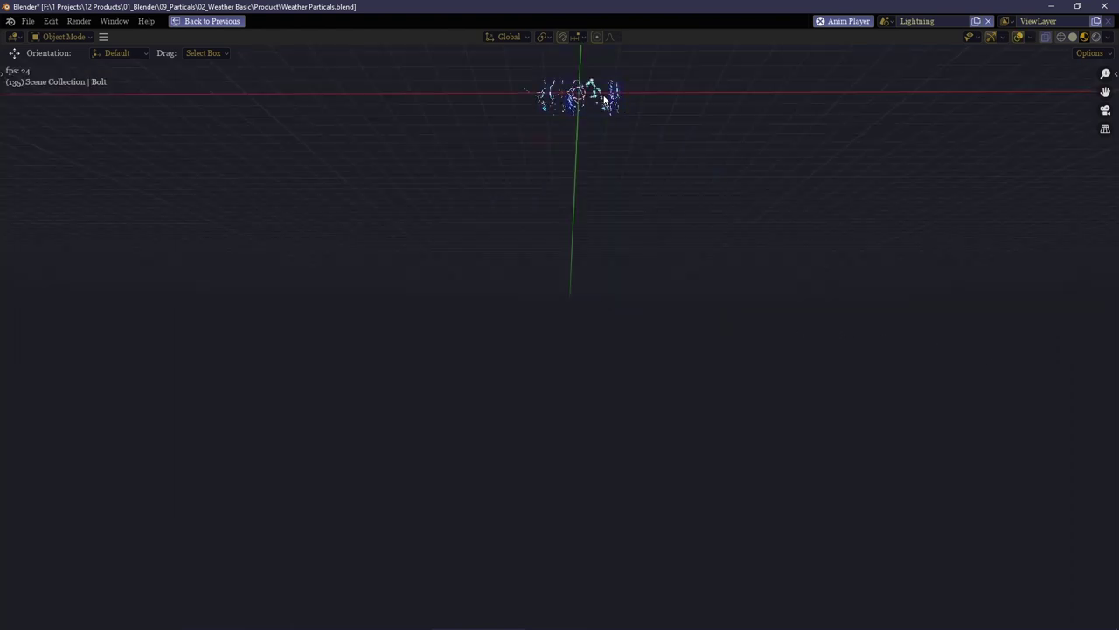
key(ctrl+space)
key(ctrl+space)
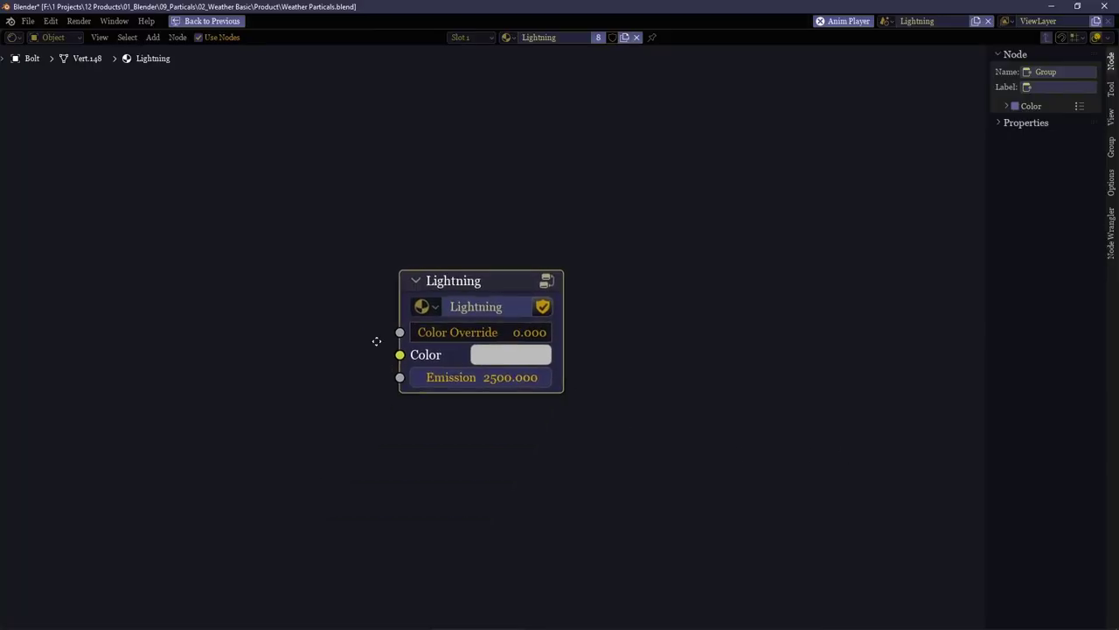
key(ctrl+space)
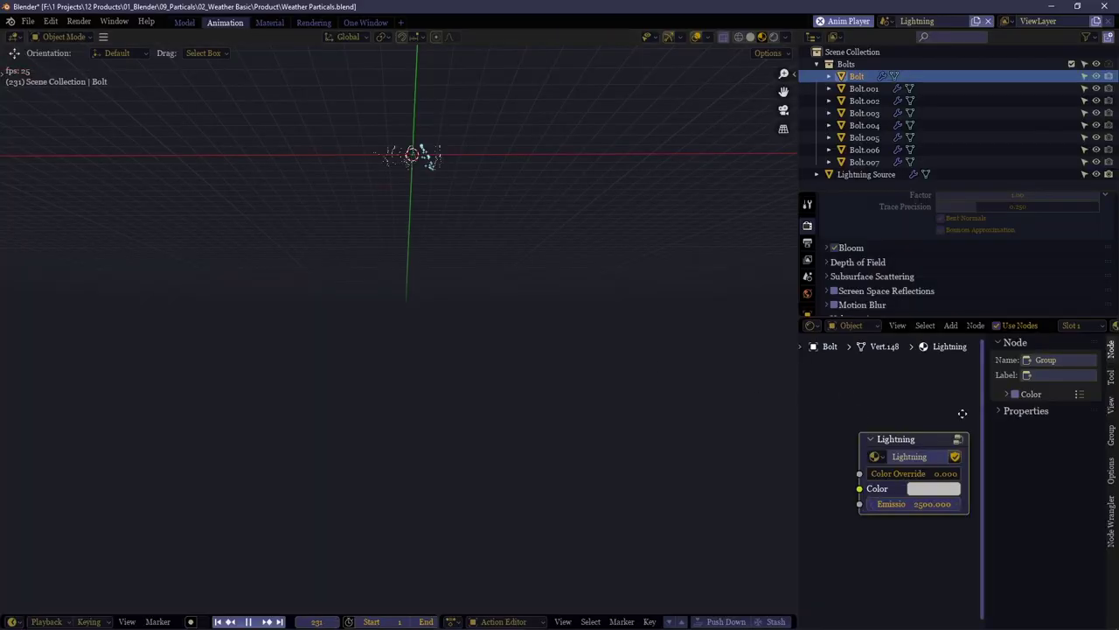
scroll(962, 413, up, 2)
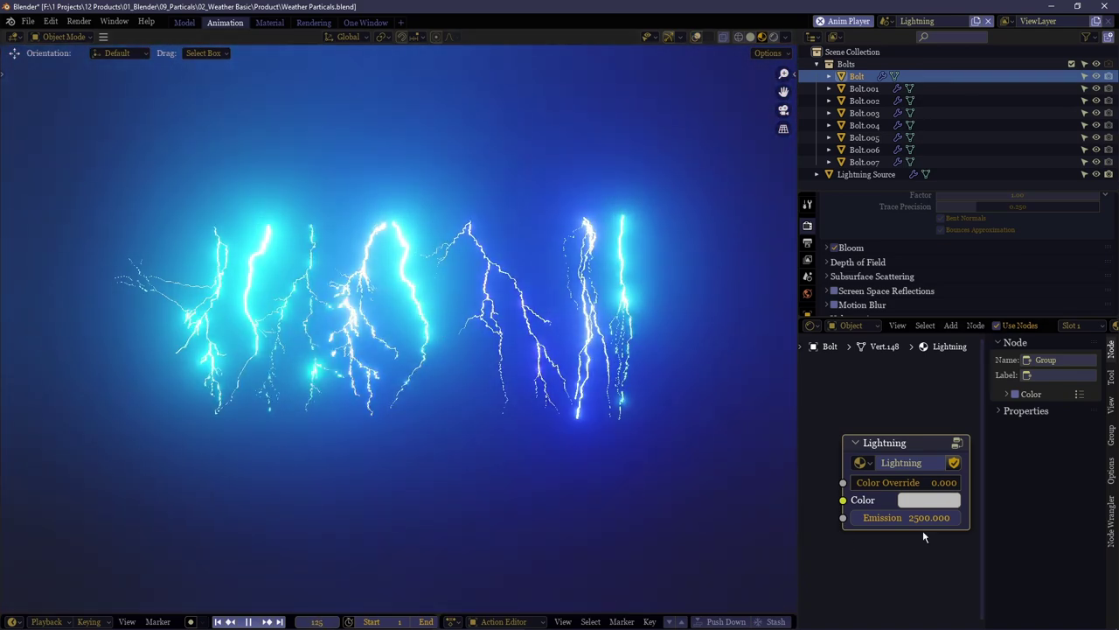
Set the Lightning node's Color Override to 1.000 and its Color to a fully saturated red.
drag(910, 490, 971, 490)
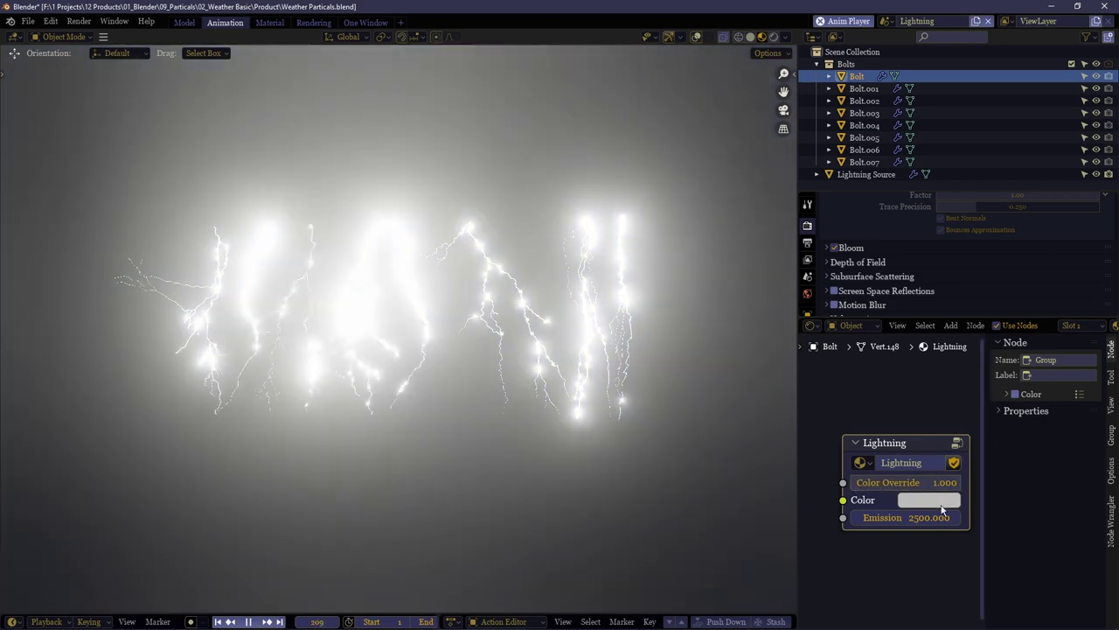
click(942, 503)
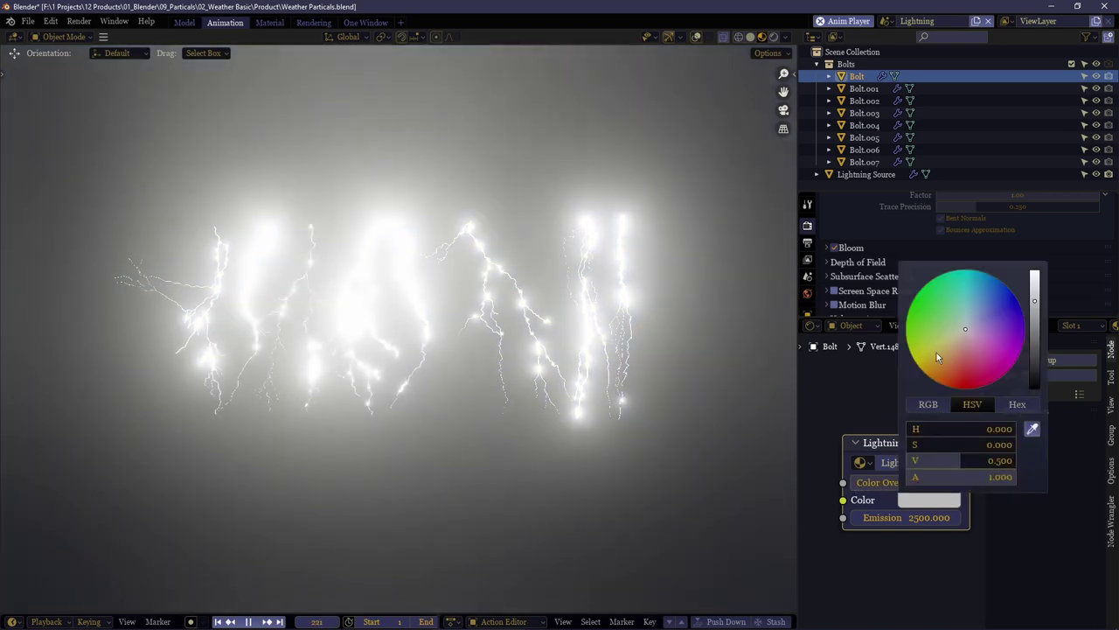
mouse_move(937, 352)
mouse_down()
mouse_move(915, 359)
mouse_move(964, 388)
mouse_up()
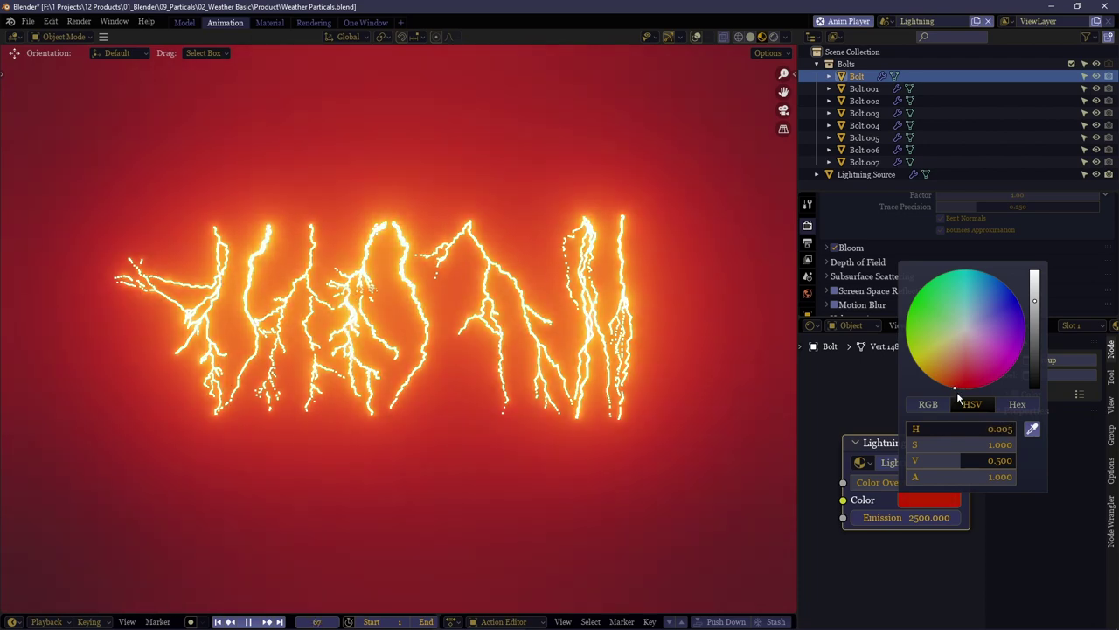
Set the Lightning node's Emission to 300.
key(BackSpace)
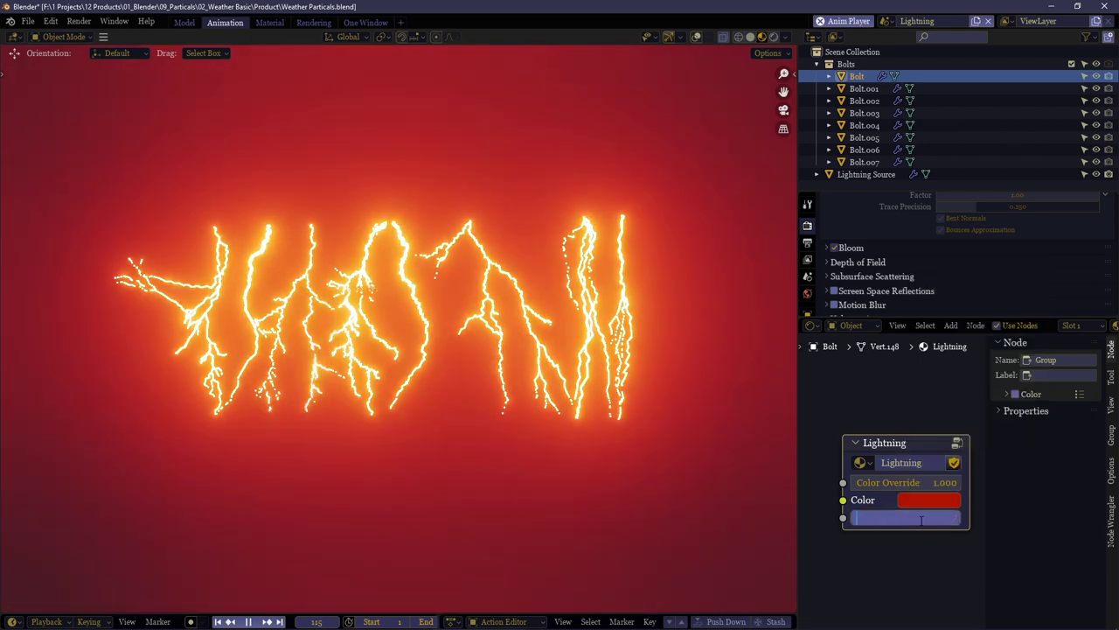
text(300)
key(Return)
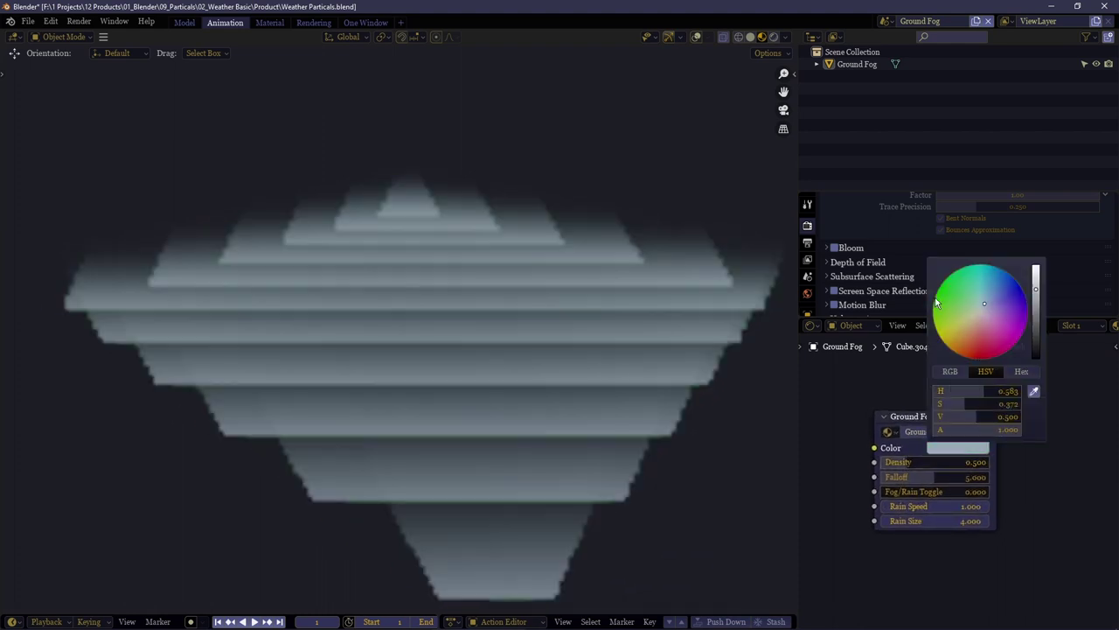
Set the Ground Fog/Rain Splash node's Falloff to 7.444 in the Ground Fog scene.
key(shift+grave)
key(w)
click(398, 327)
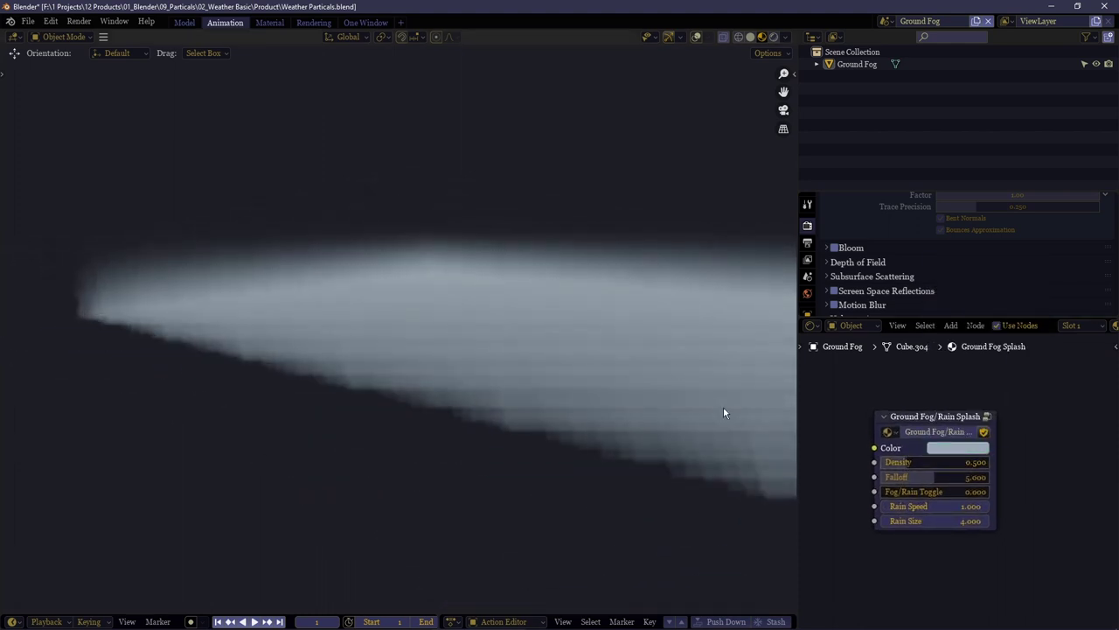
mouse_move(893, 464)
mouse_down()
mouse_move(853, 463)
mouse_move(989, 462)
mouse_move(914, 462)
mouse_move(909, 477)
mouse_move(884, 476)
mouse_up()
right_click(881, 463)
right_click(913, 462)
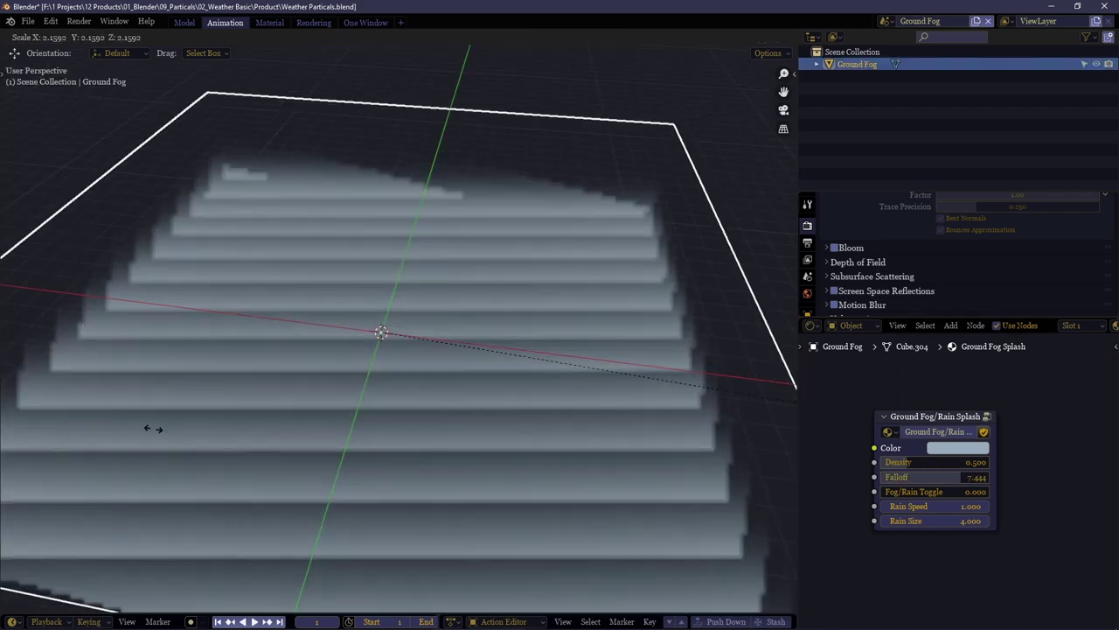
Try scaling the Ground Fog volume and rotating it about the global Z axis.
scroll(154, 429, down, 5)
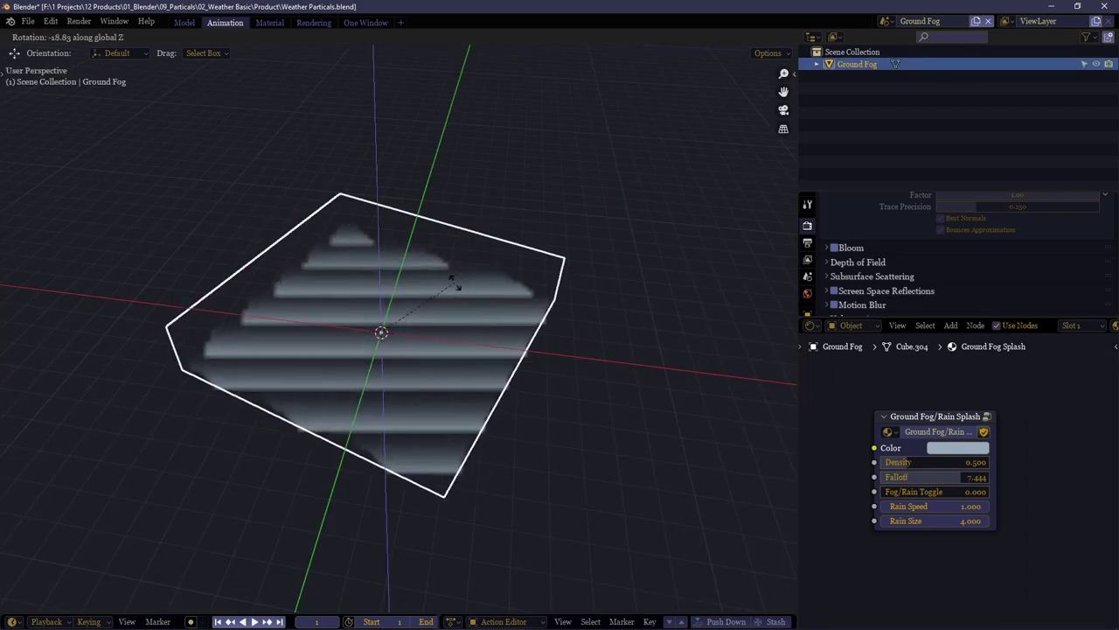
right_click(352, 415)
middle_drag(352, 415, 376, 290)
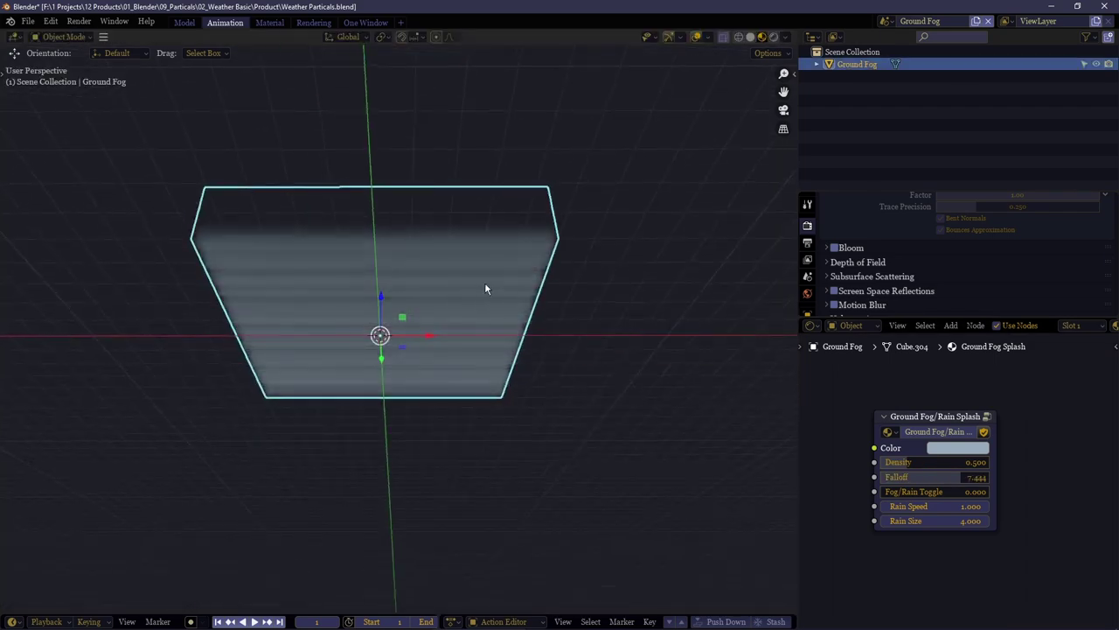
key(r)
right_click(412, 355)
middle_drag(411, 356, 421, 395)
key(alt+a)
Set the Ground Fog/Rain Splash node's Fog/Rain Toggle to 1.000.
key(shift+grave)
key(w)
key(s)
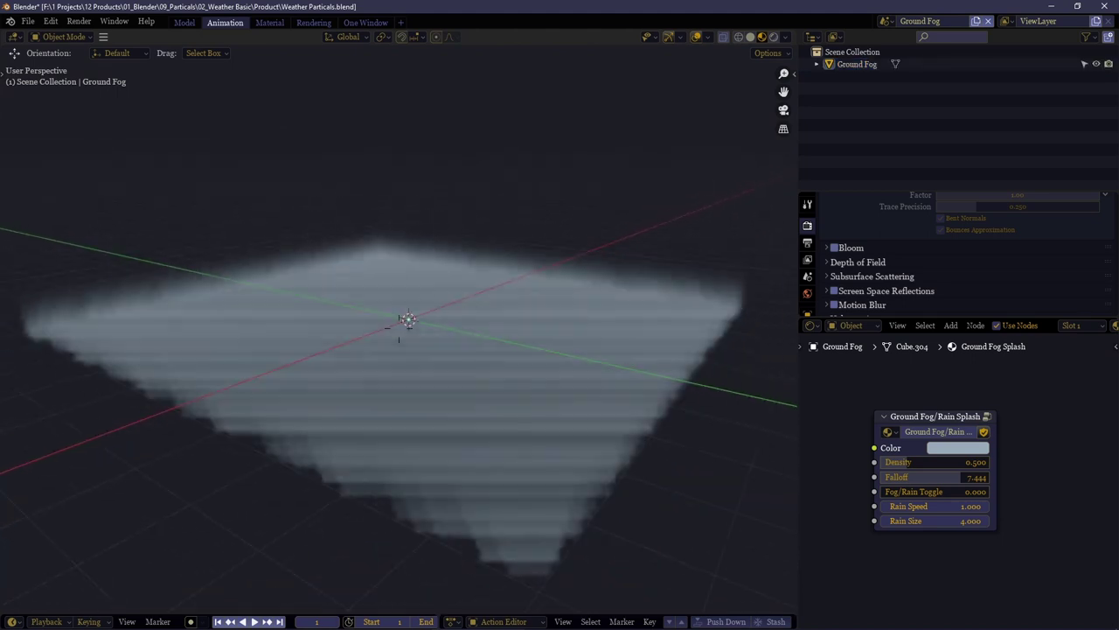
scroll(398, 333, up, 4)
middle_drag(356, 359, 477, 342)
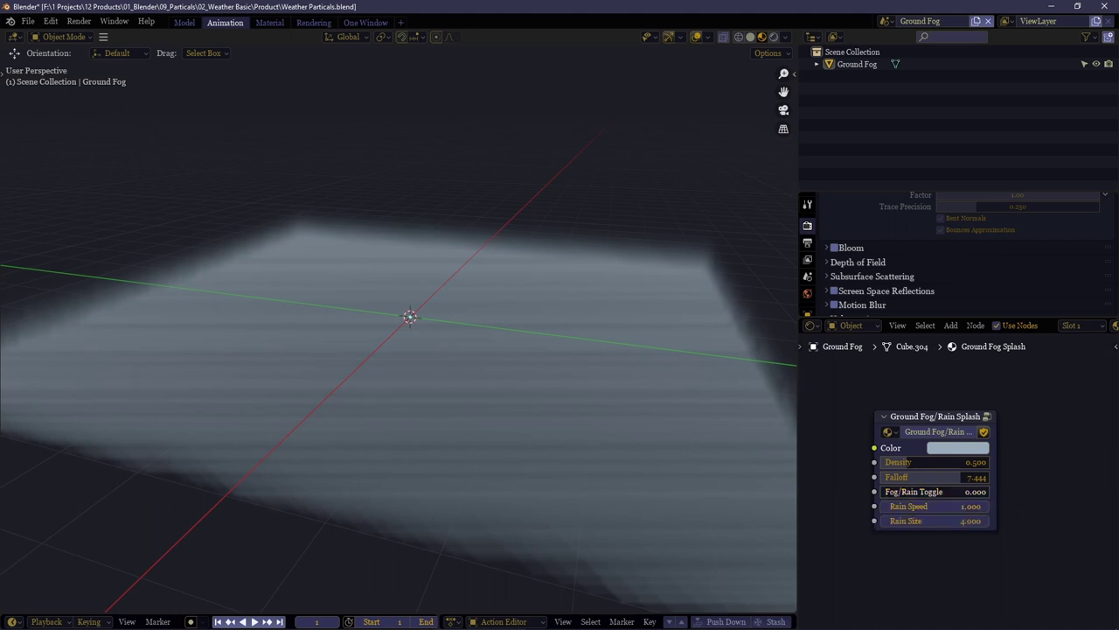
scroll(874, 468, up, 4)
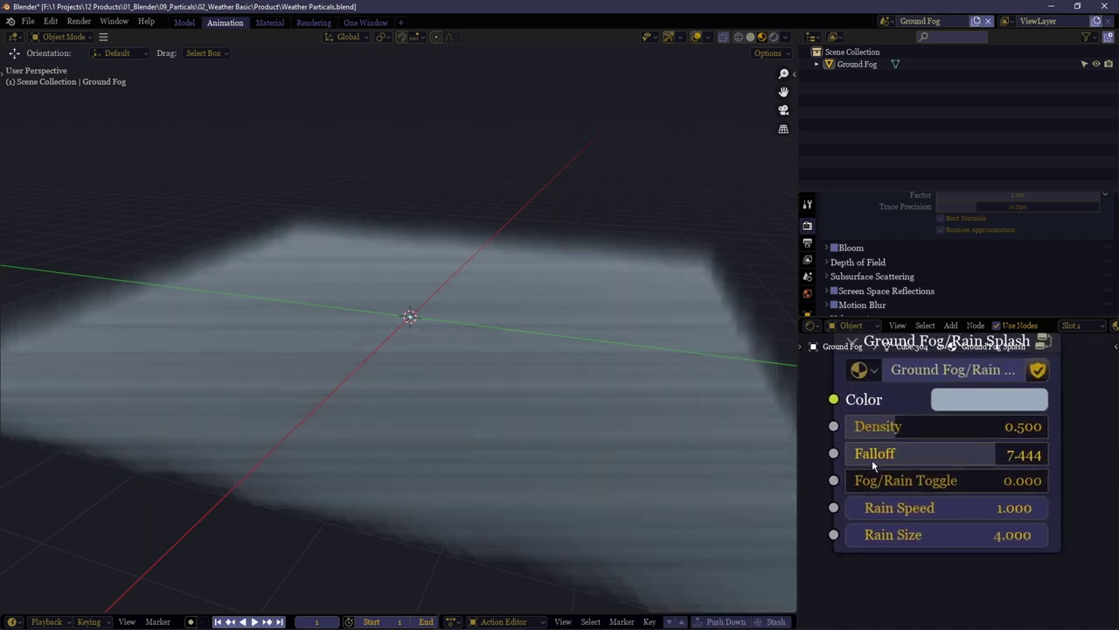
drag(910, 475, 1075, 475)
click(1025, 481)
key(Return)
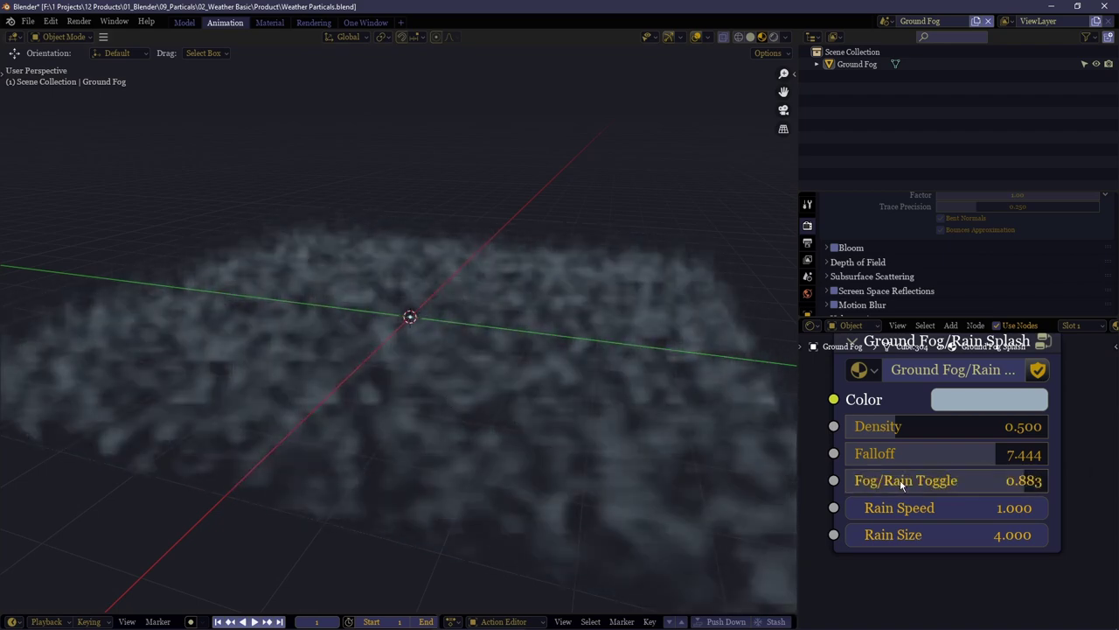
drag(900, 481, 941, 481)
Play the rain splash animation up close and set the node's Rain Speed to 9.900.
middle_drag(394, 348, 425, 361)
key(shift+grave)
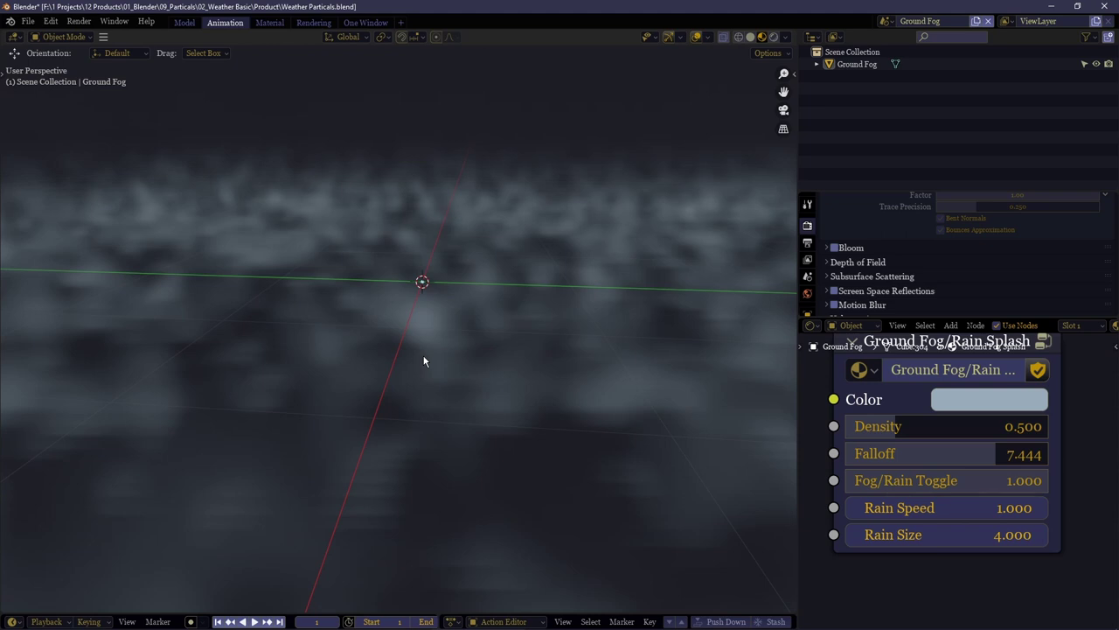
key(space)
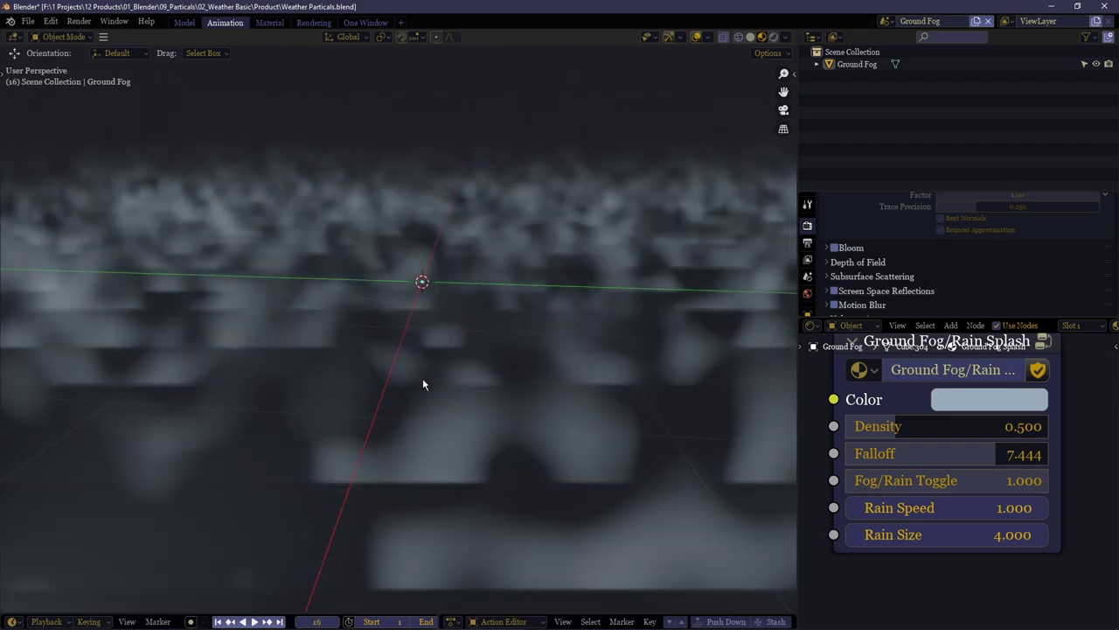
drag(912, 507, 993, 508)
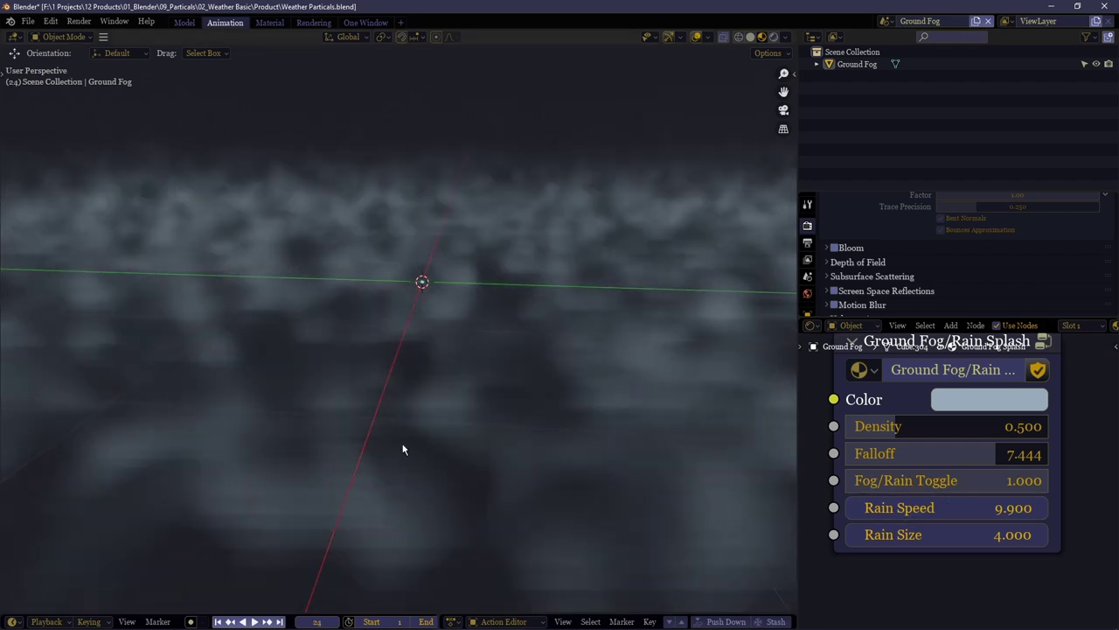
Try a Rain Size of 10.000 on the Ground Fog/Rain Splash node and return it to 4.000.
drag(927, 534, 1041, 535)
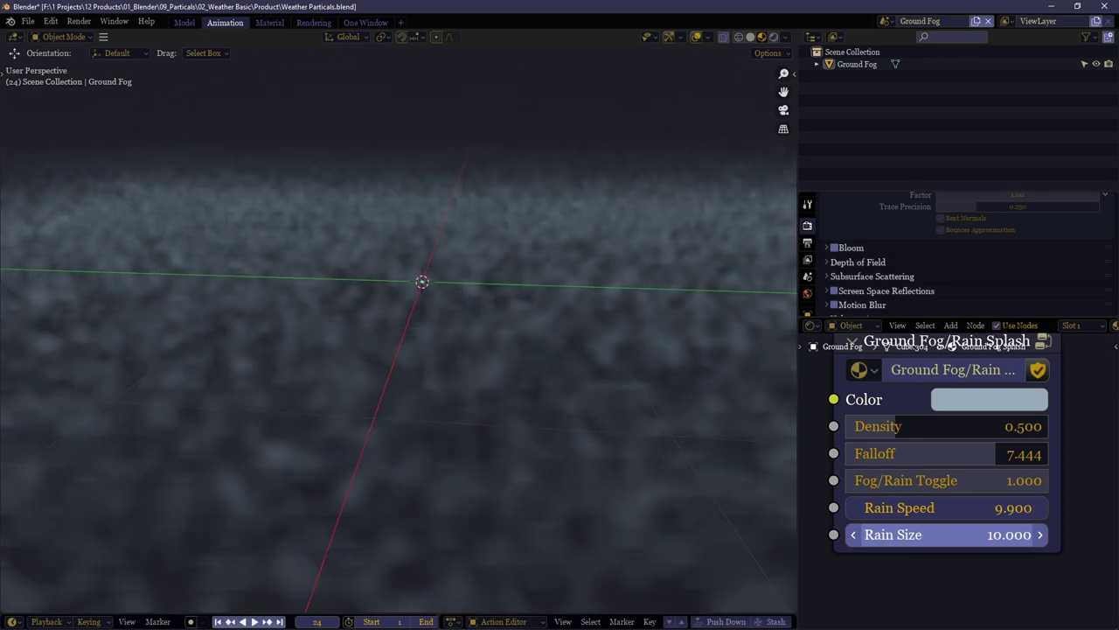
middle_drag(375, 393, 400, 333)
drag(1019, 532, 927, 531)
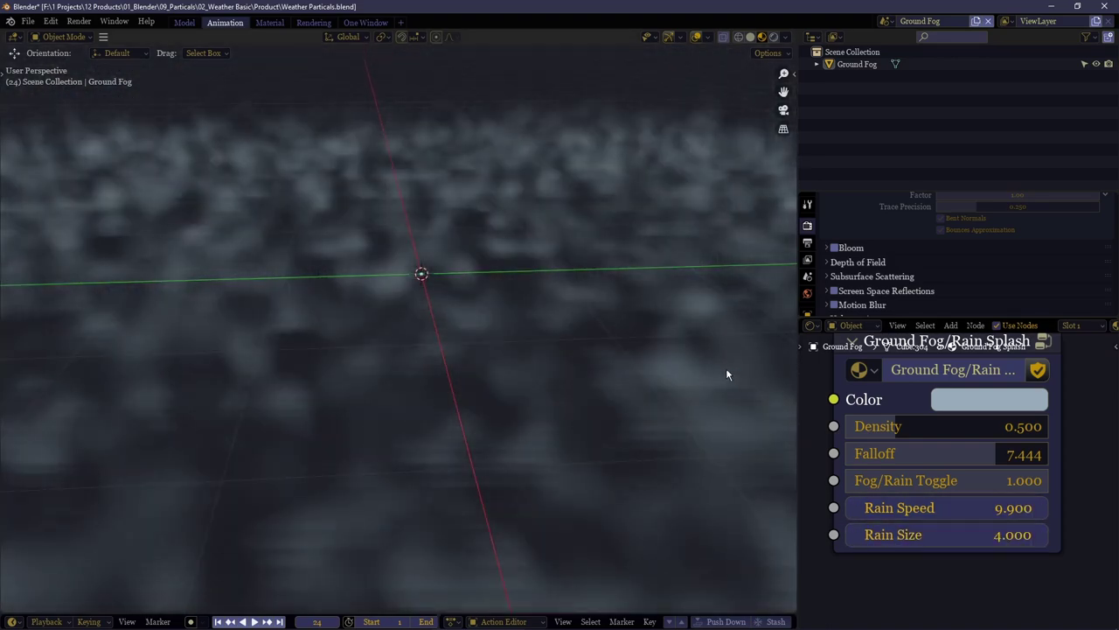
middle_drag(531, 418, 549, 378)
scroll(522, 198, down, 7)
middle_drag(522, 202, 498, 258)
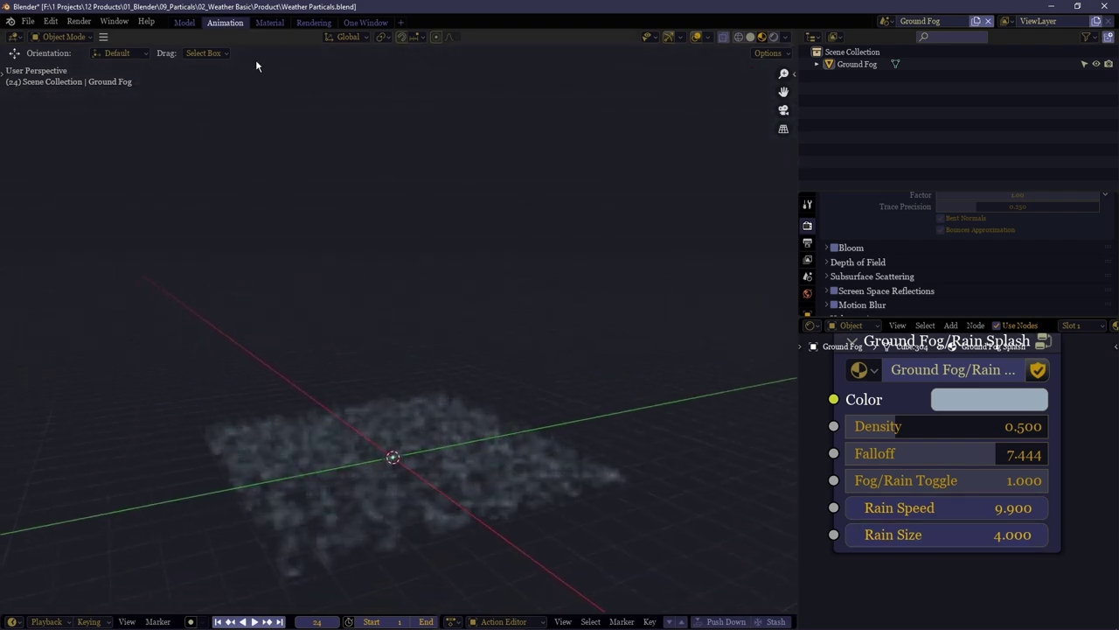
drag(438, 63, 469, 259)
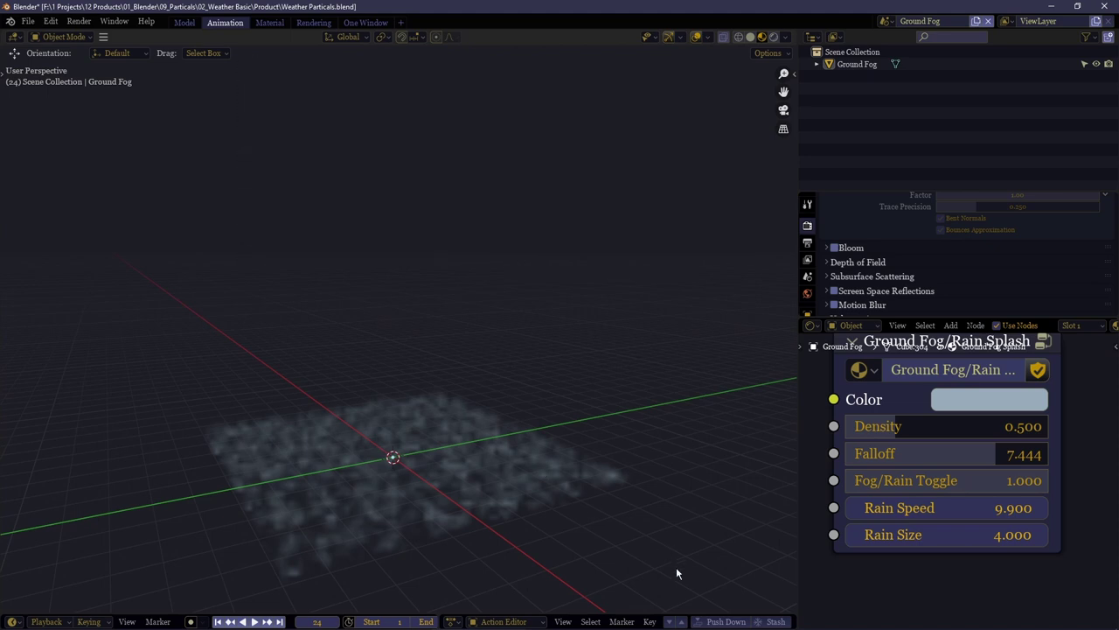